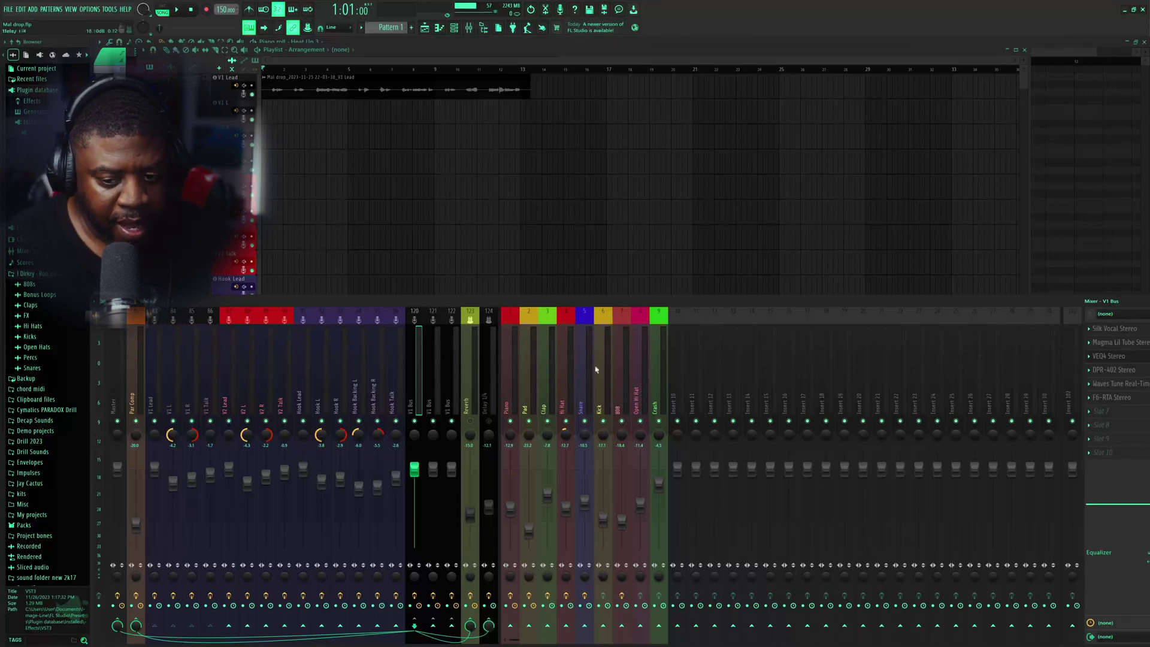
Load the Stand On Business mixer track state onto the V1 Bus track
{"action": "right_click", "coordinate": [414, 371]}
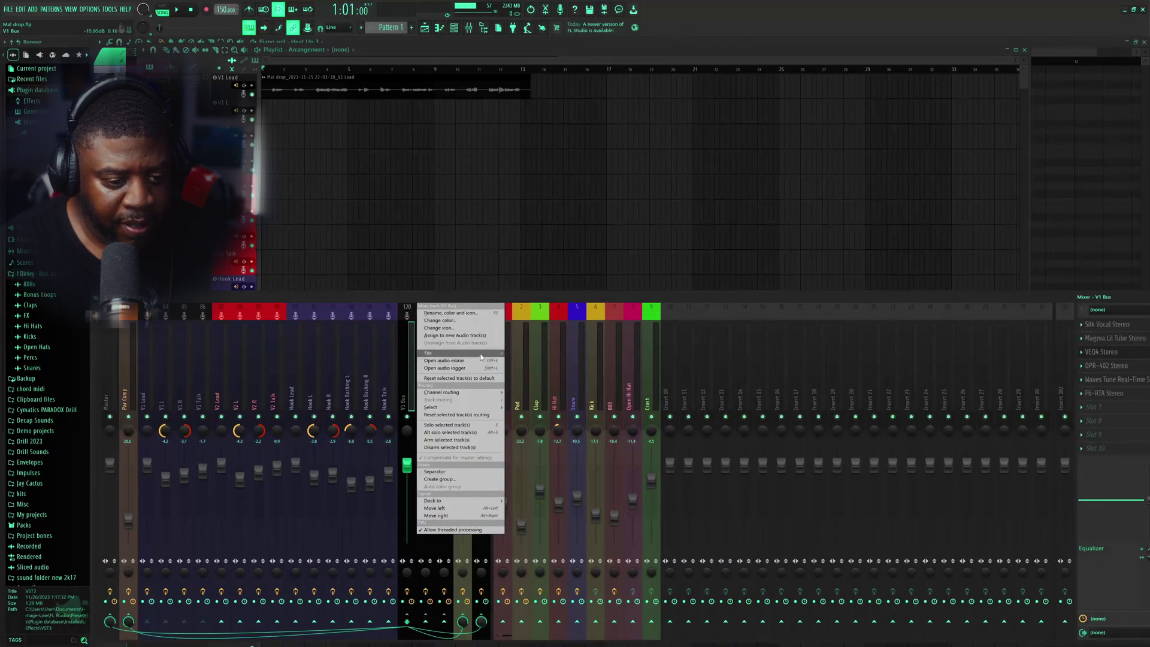
{"action": "mouse_move", "coordinate": [454, 352]}
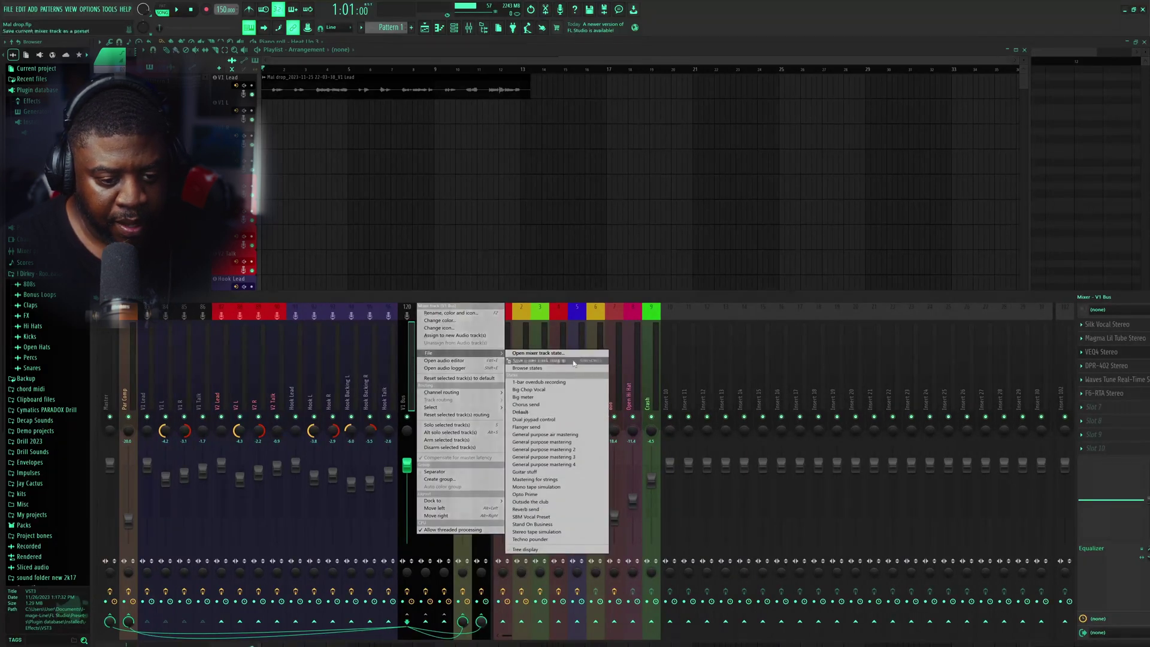
{"action": "left_click", "coordinate": [557, 354]}
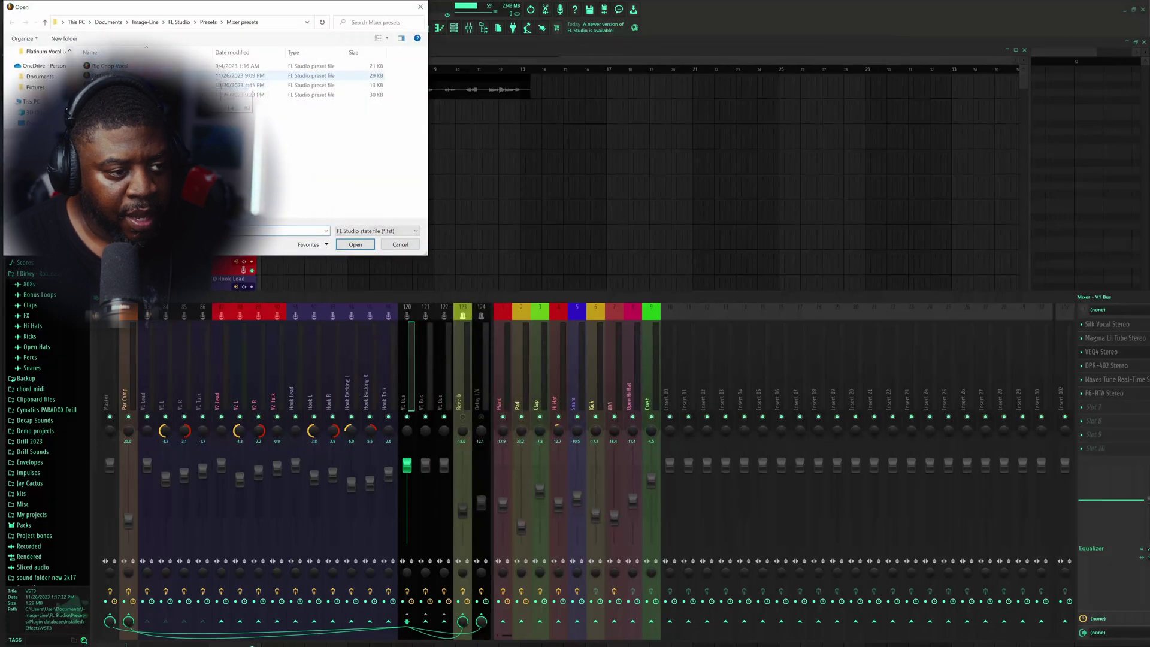
{"action": "double_click", "coordinate": [269, 76]}
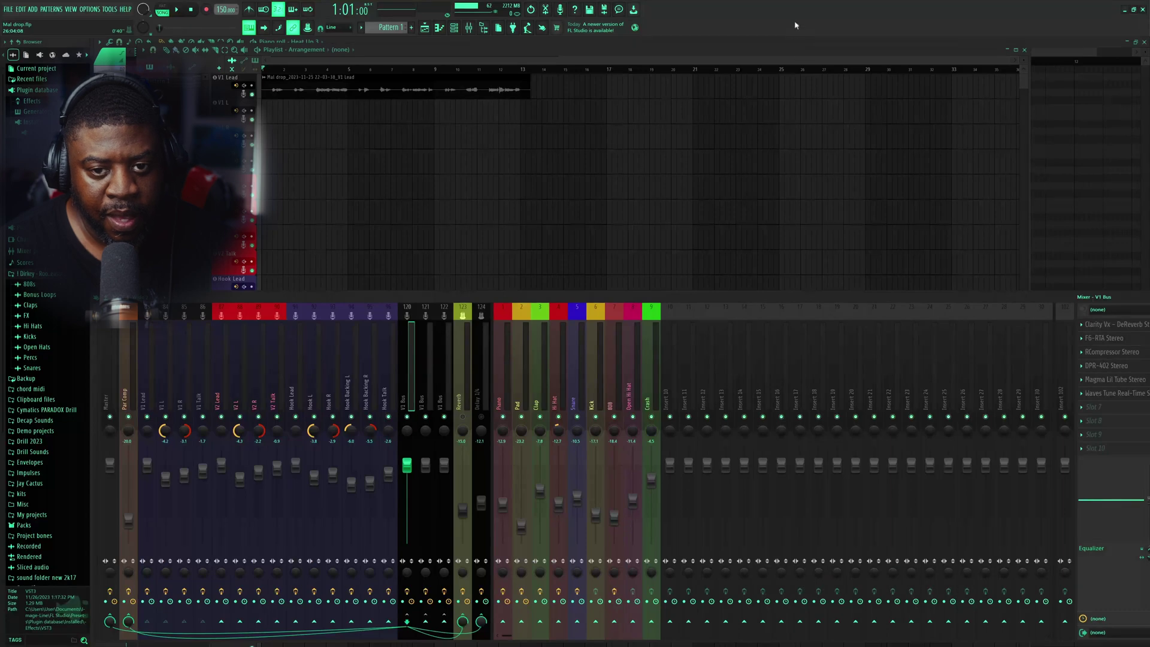
Reposition the detached mixer window and drag its edges to make it narrower
{"action": "left_click_drag", "start_coordinate": [1001, 296], "coordinate": [880, 286]}
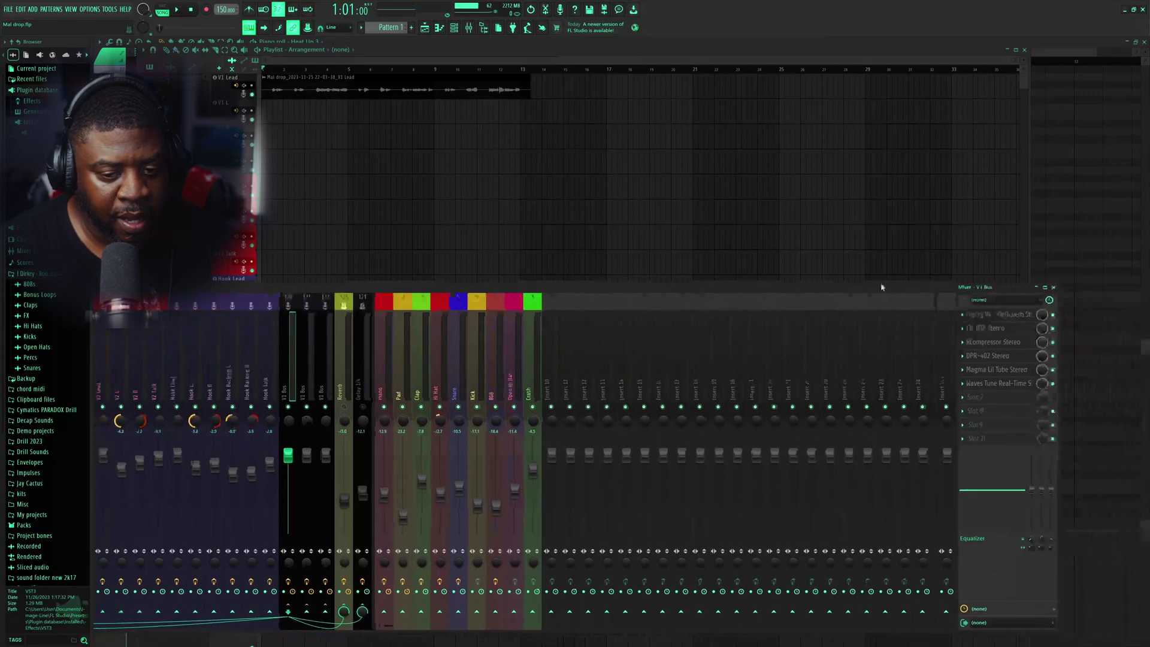
{"action": "left_click_drag", "start_coordinate": [1055, 346], "coordinate": [975, 346]}
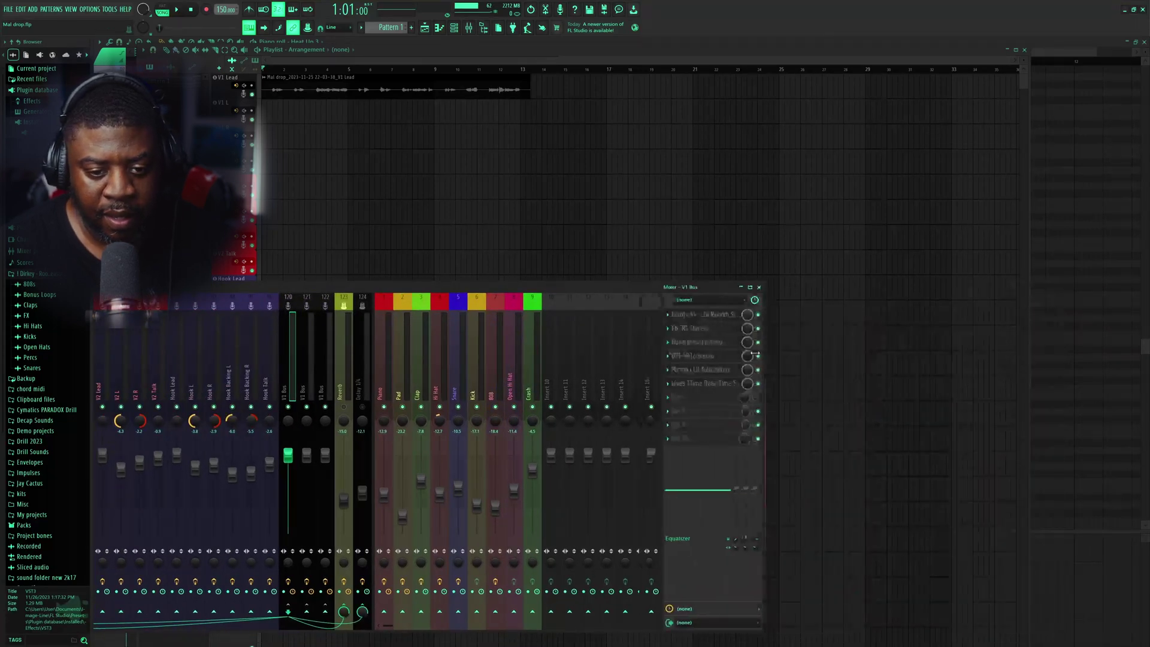
{"action": "left_click_drag", "start_coordinate": [755, 286], "coordinate": [826, 300]}
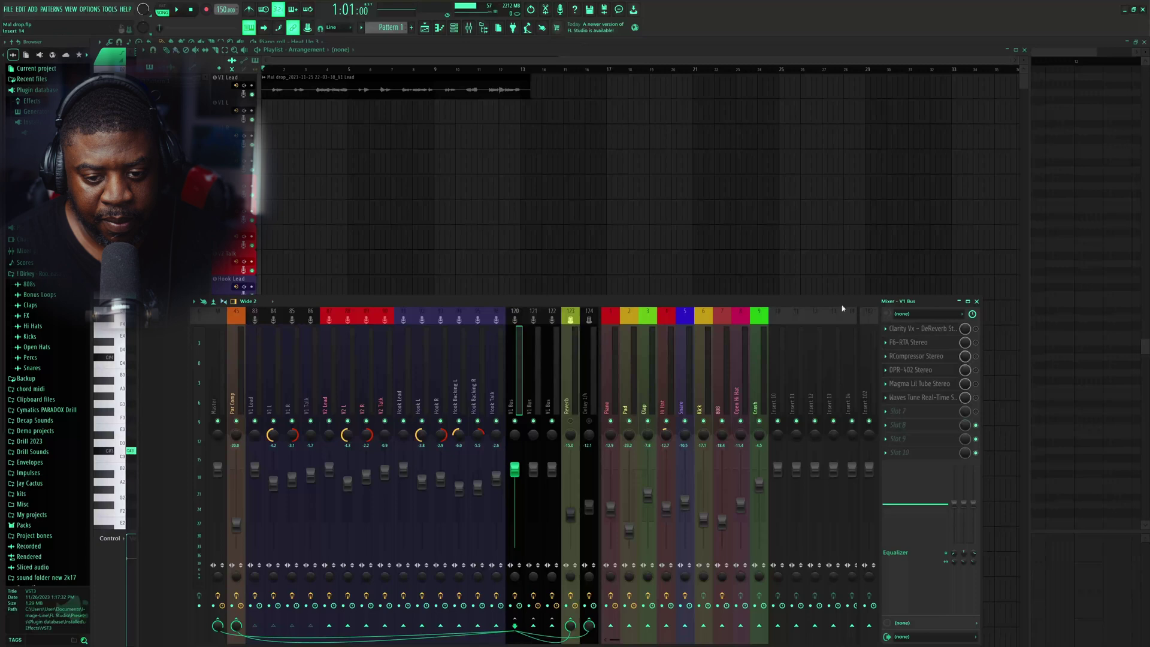
{"action": "left_click_drag", "start_coordinate": [842, 308], "coordinate": [920, 307]}
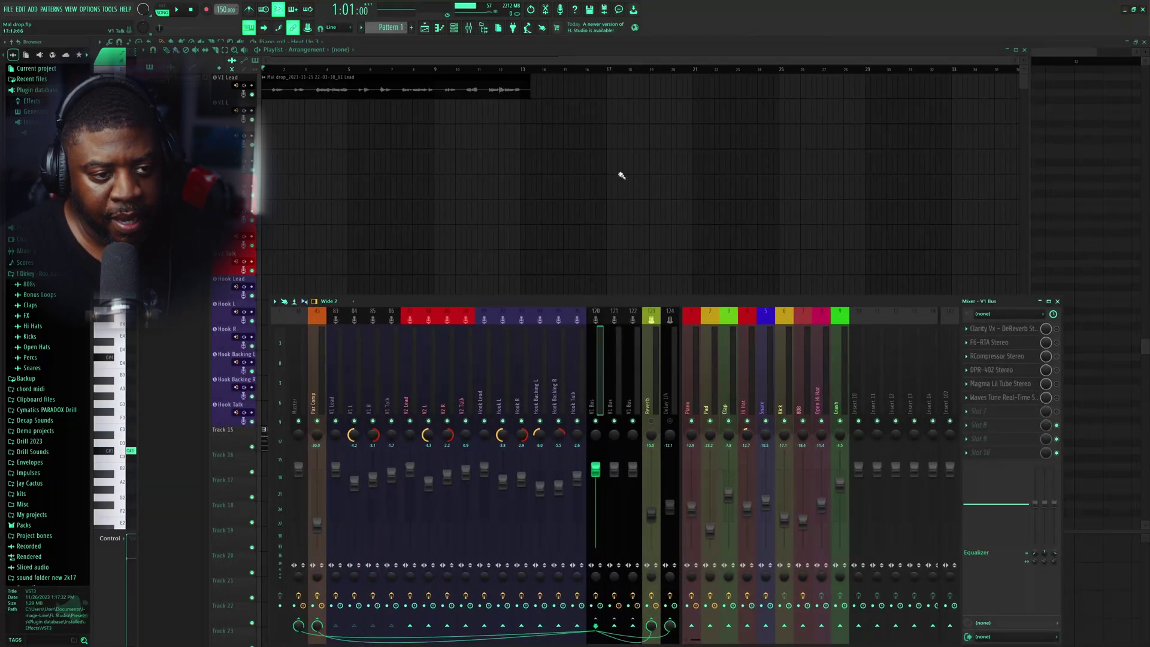
{"action": "key", "text": "space"}
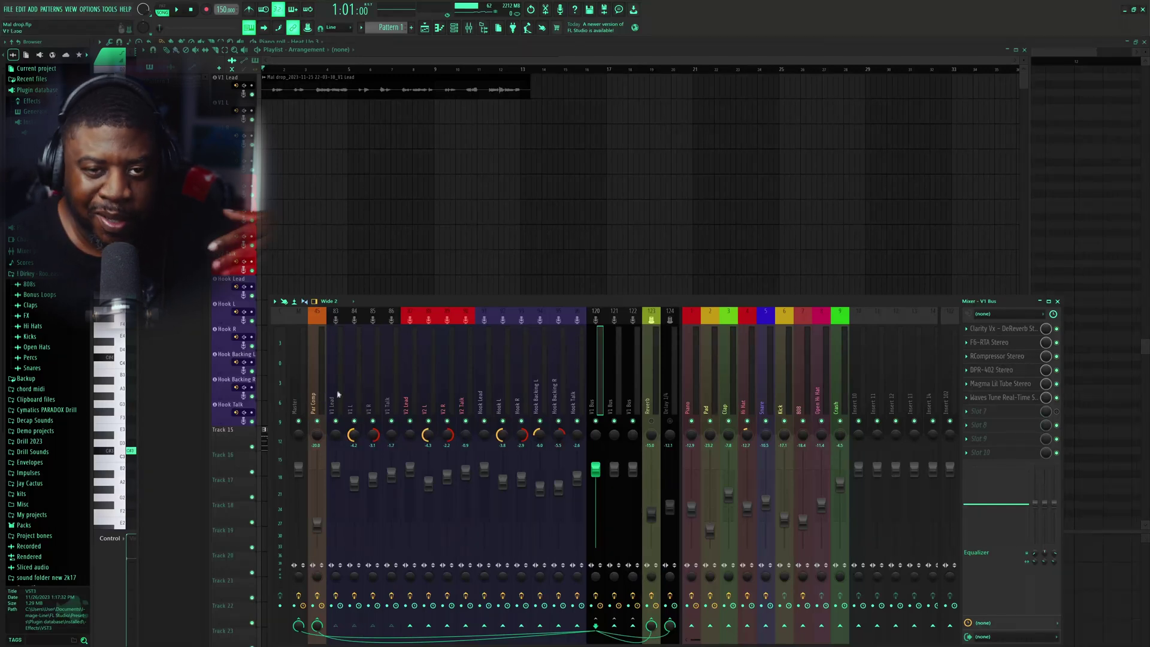
Inspect the V1 Bus RCompressor, DPR-402 and tube compressor settings, closing each window
{"action": "left_click", "coordinate": [1004, 357]}
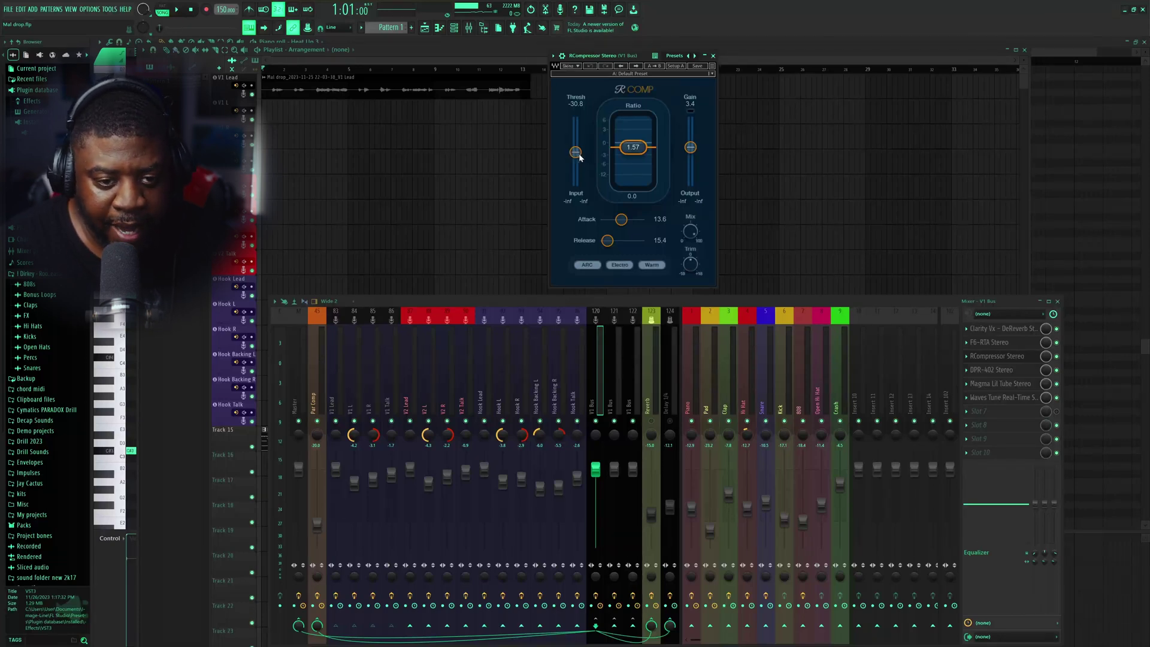
{"action": "left_click", "coordinate": [716, 57]}
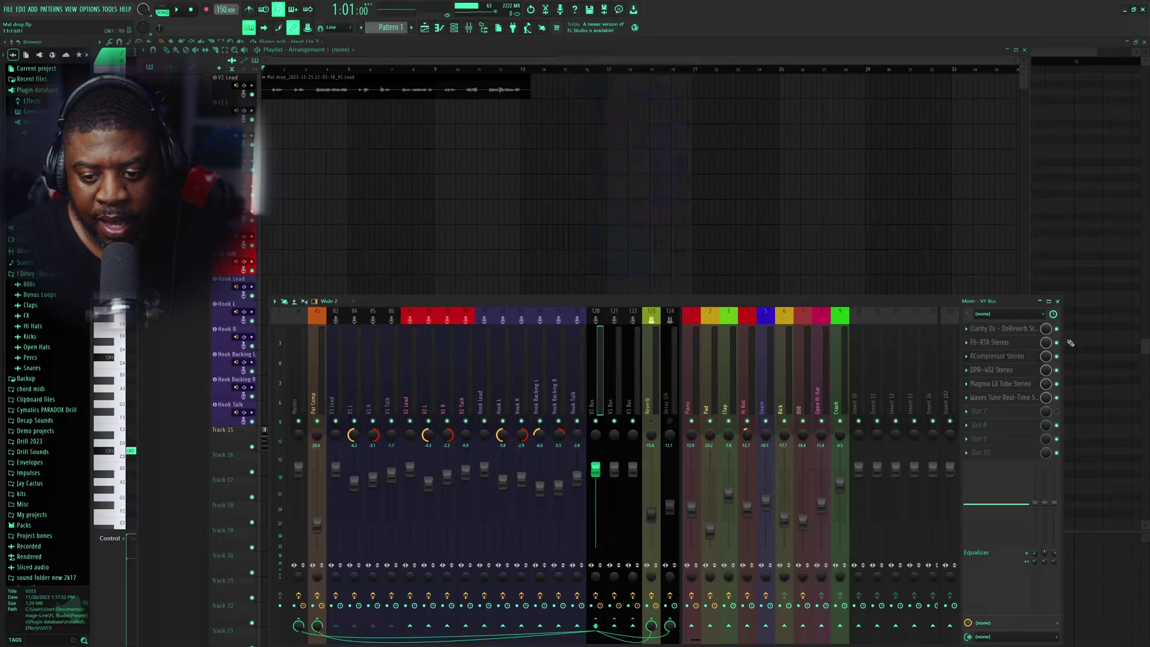
{"action": "left_click", "coordinate": [994, 370]}
{"action": "left_click", "coordinate": [995, 370]}
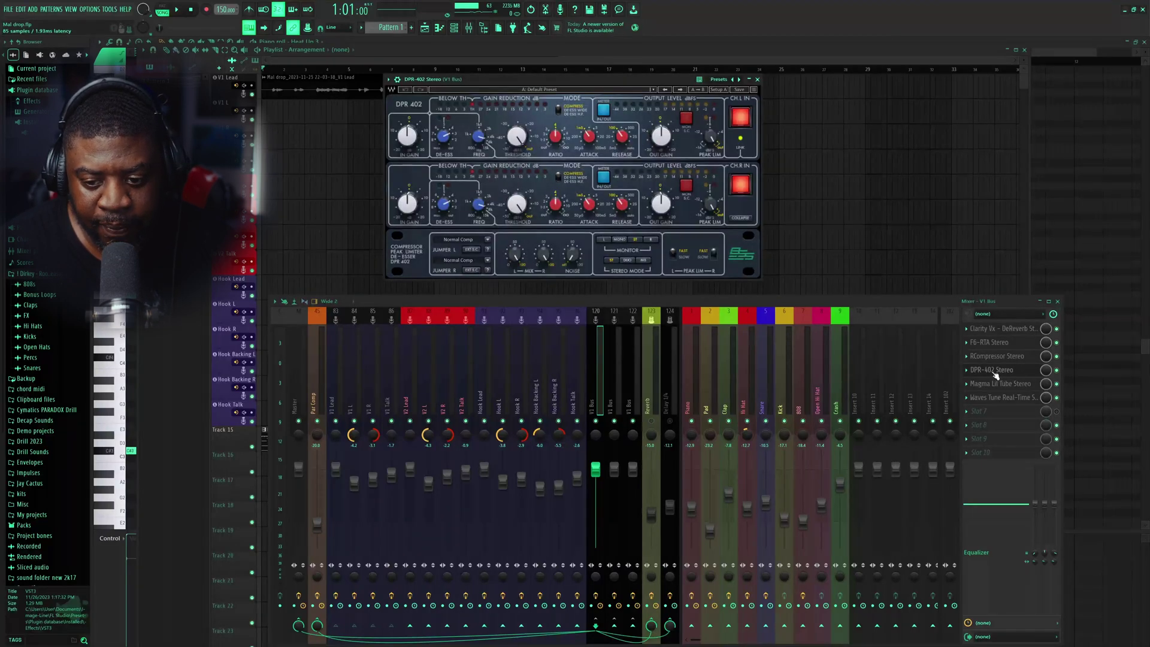
{"action": "left_click", "coordinate": [994, 373]}
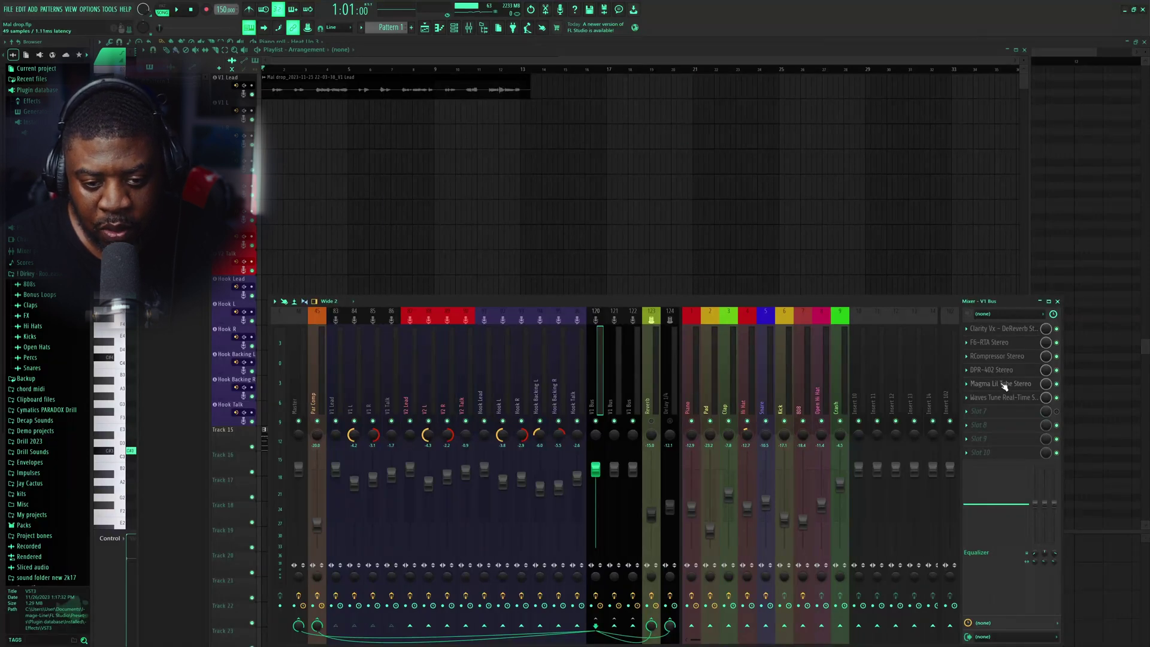
{"action": "left_click", "coordinate": [1004, 385]}
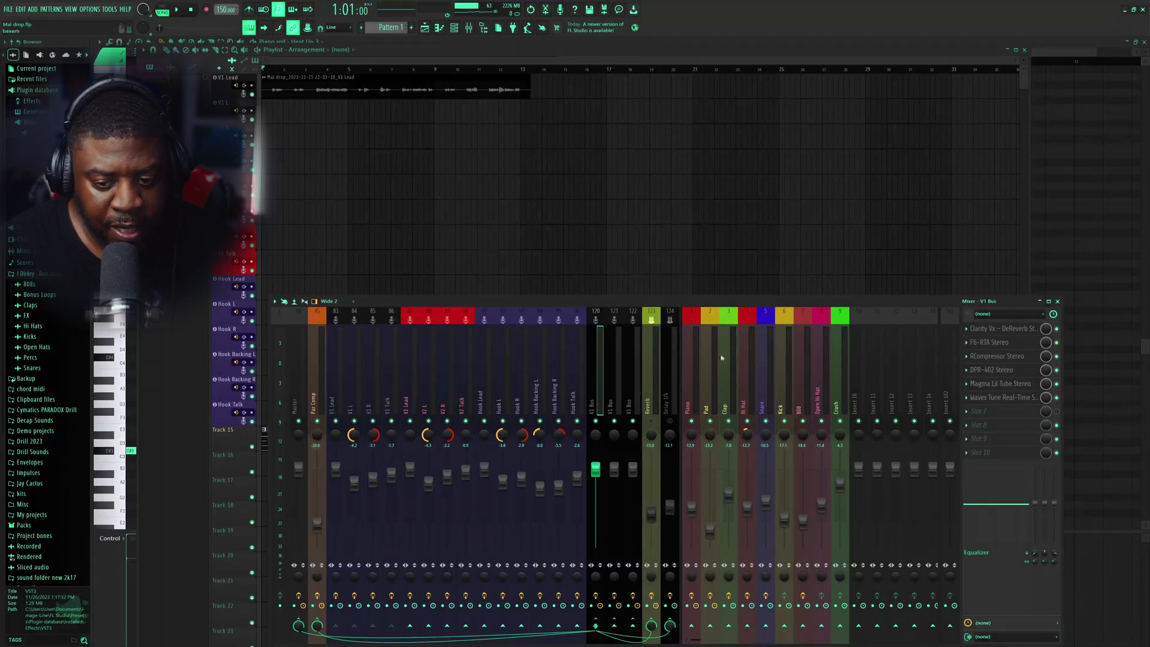
{"action": "key", "text": "space"}
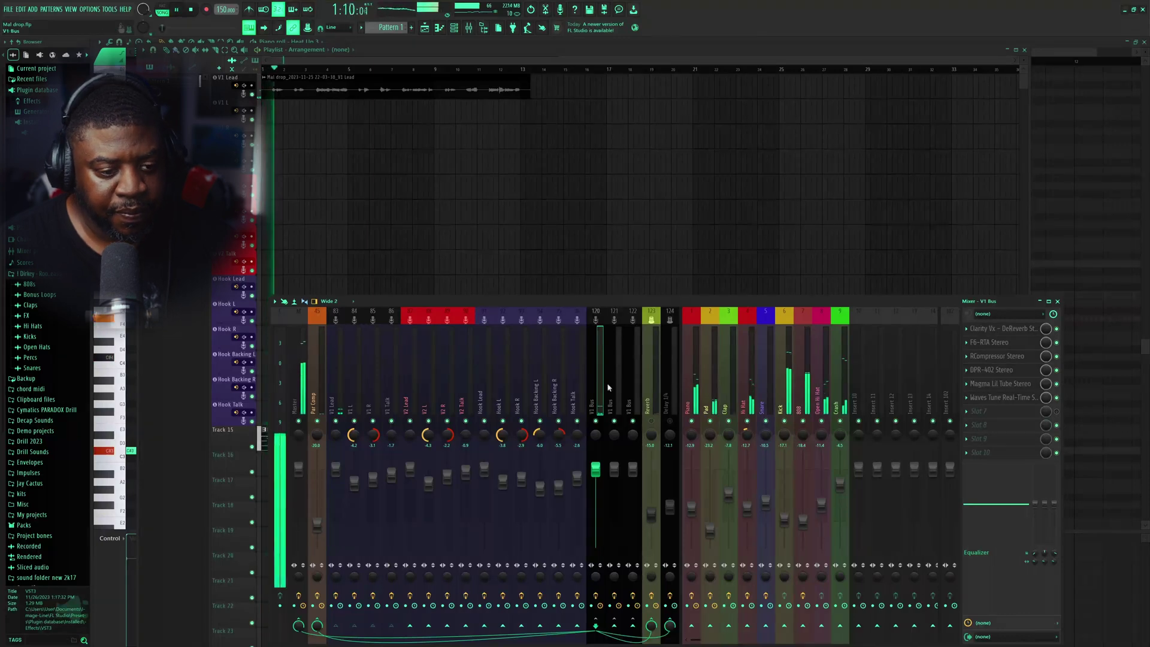
{"action": "key", "text": "space"}
{"action": "key", "text": "space"}
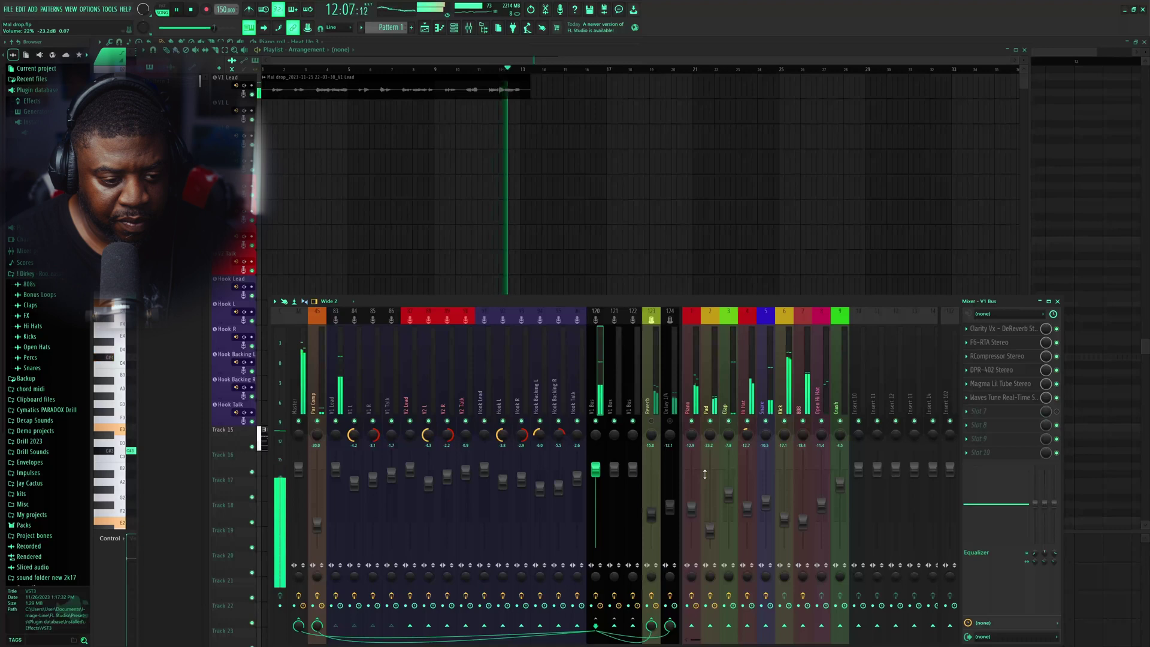
{"action": "key", "text": "space"}
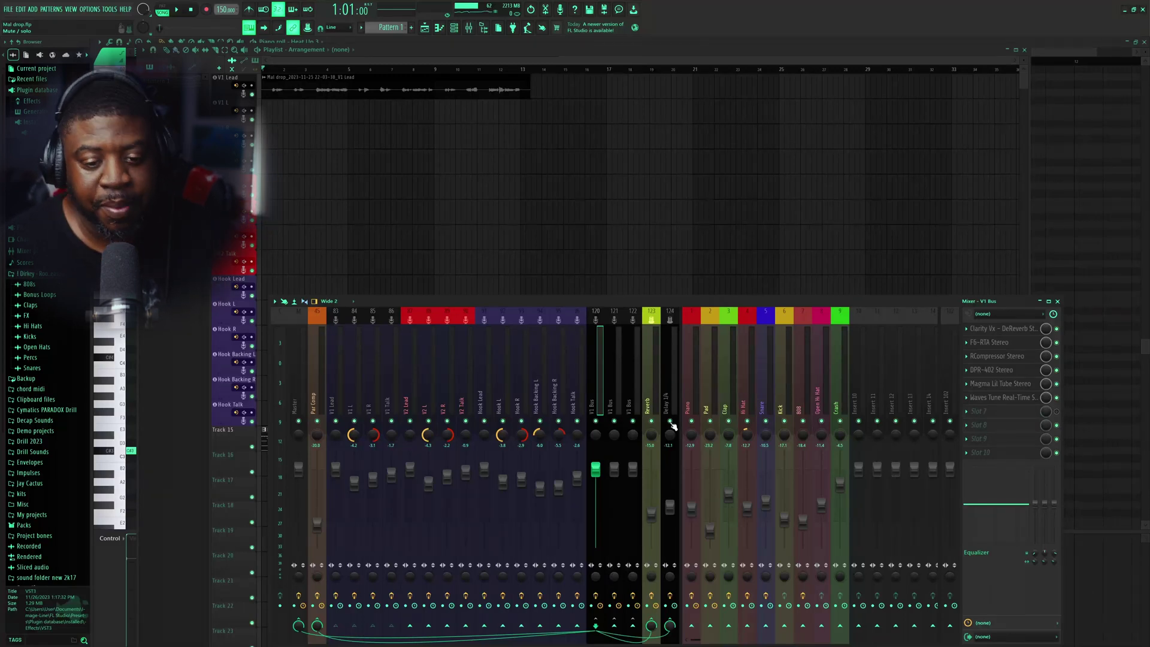
{"action": "key", "text": "space"}
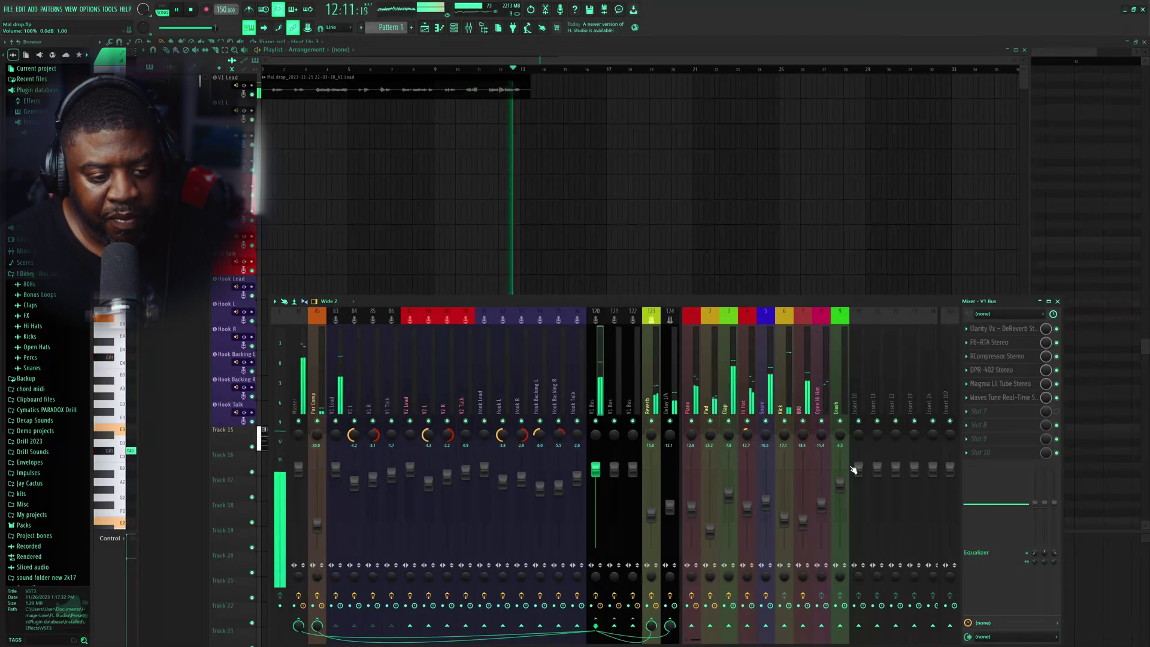
{"action": "key", "text": "space"}
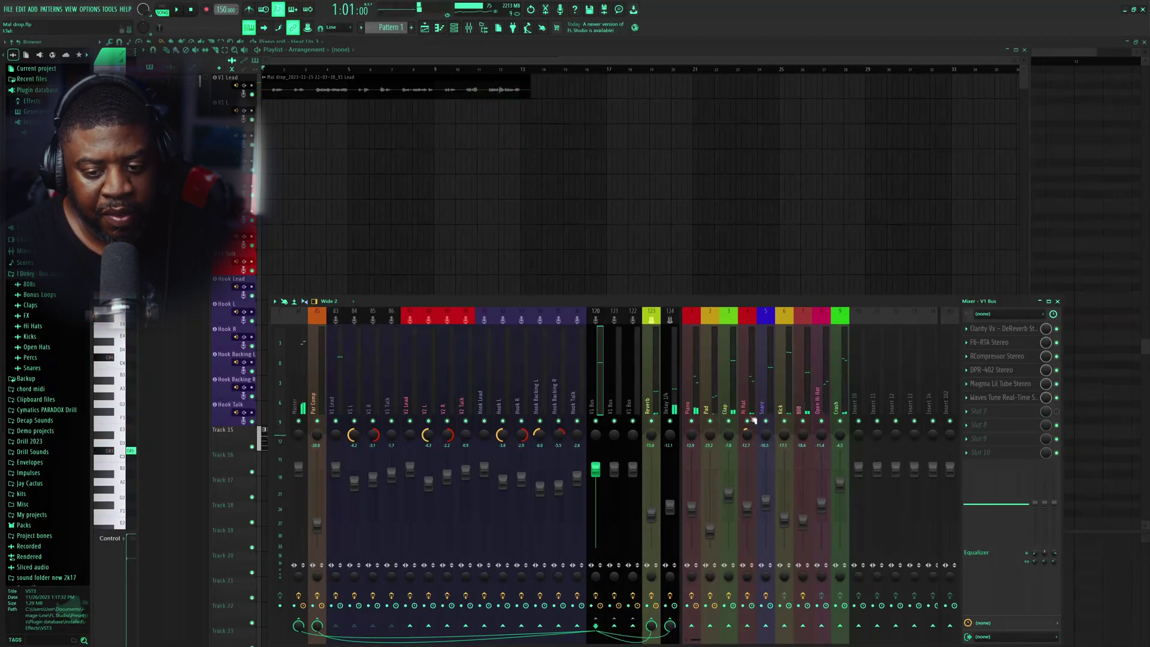
Open Ozone 10 on the master and browse its Maximizer and other modules
{"action": "left_click", "coordinate": [299, 368]}
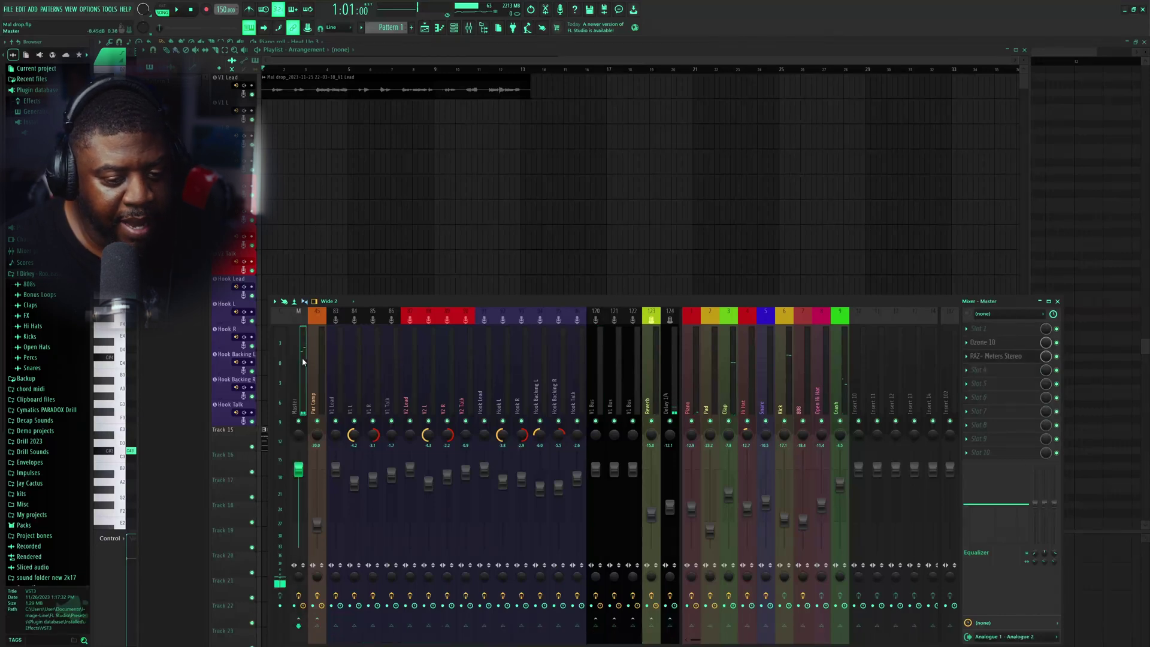
{"action": "left_click", "coordinate": [1002, 354]}
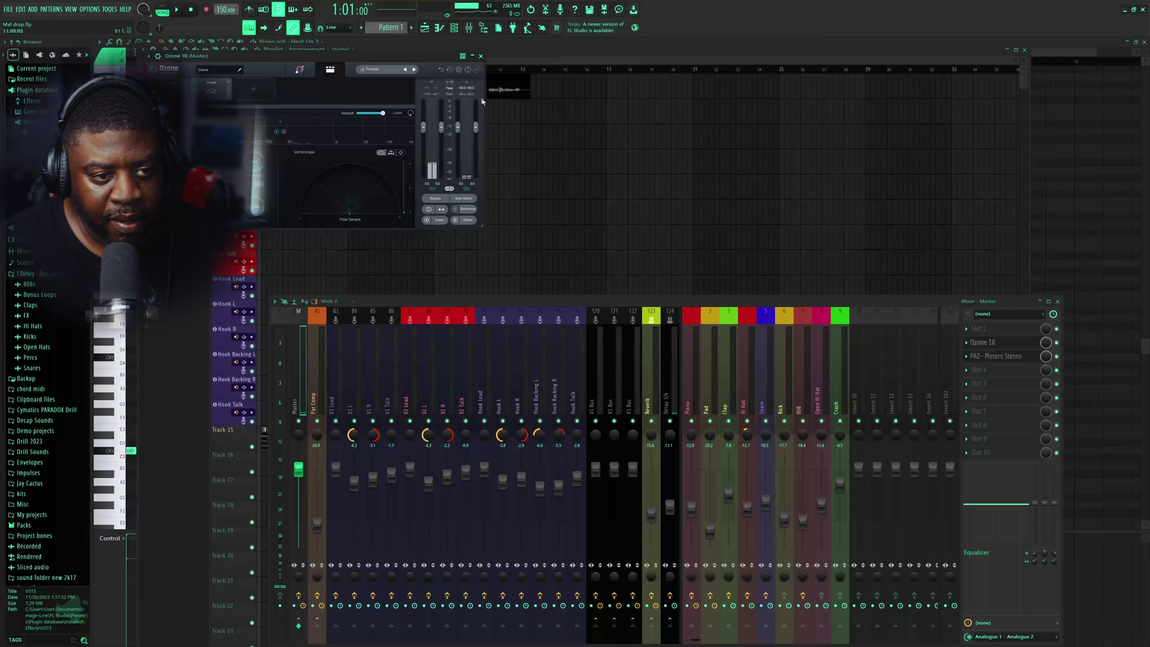
{"action": "left_click", "coordinate": [982, 342]}
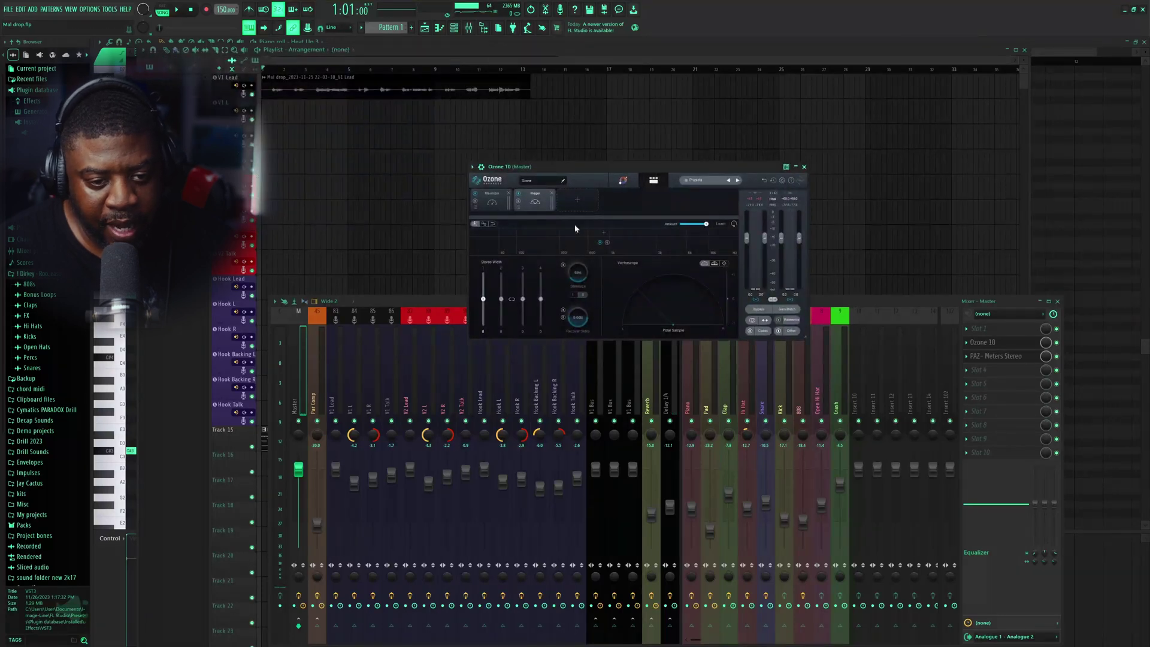
{"action": "left_click", "coordinate": [493, 202]}
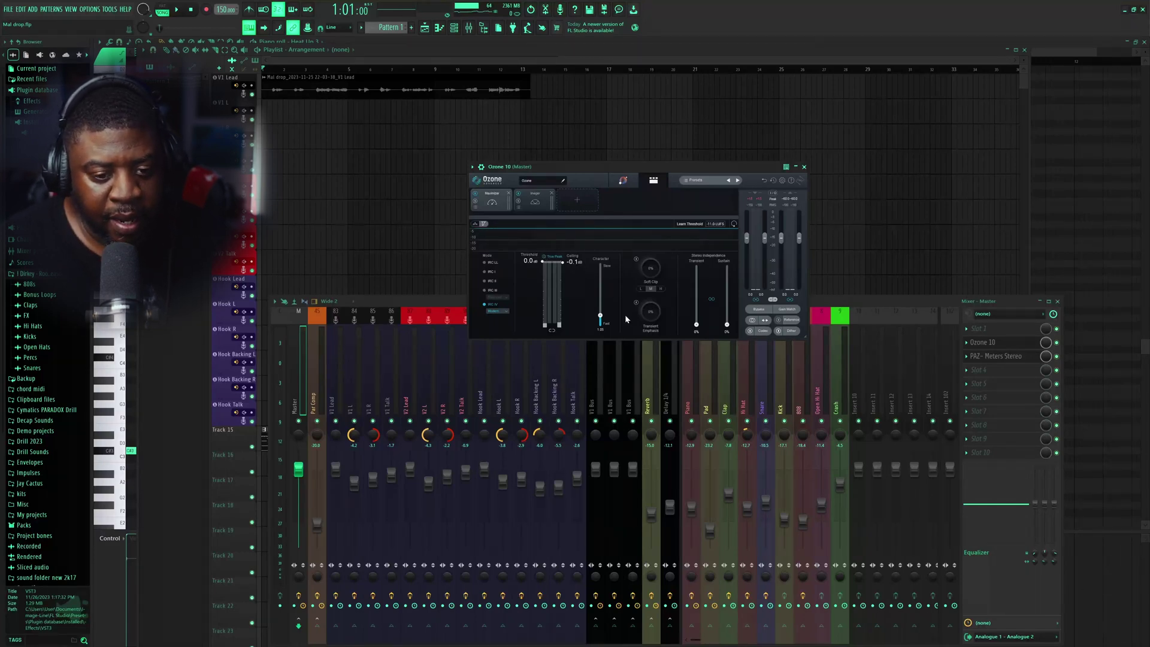
{"action": "left_click", "coordinate": [536, 202]}
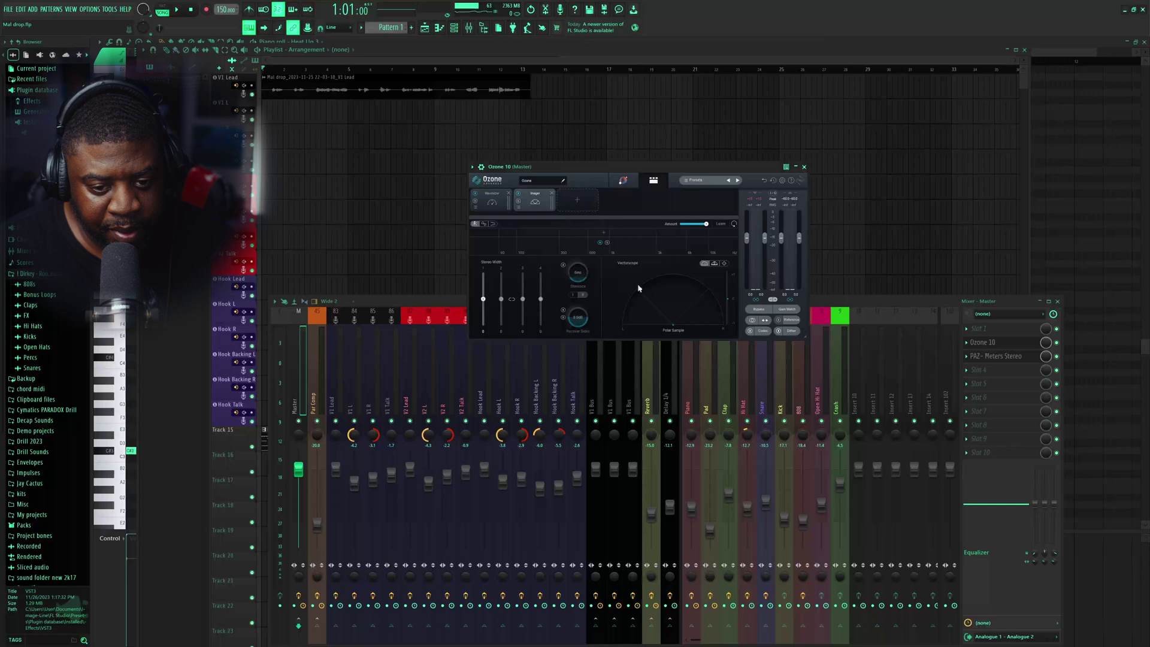
Play the song, collapse the master to mono, and switch between mixer and Ozone
{"action": "key", "text": "space"}
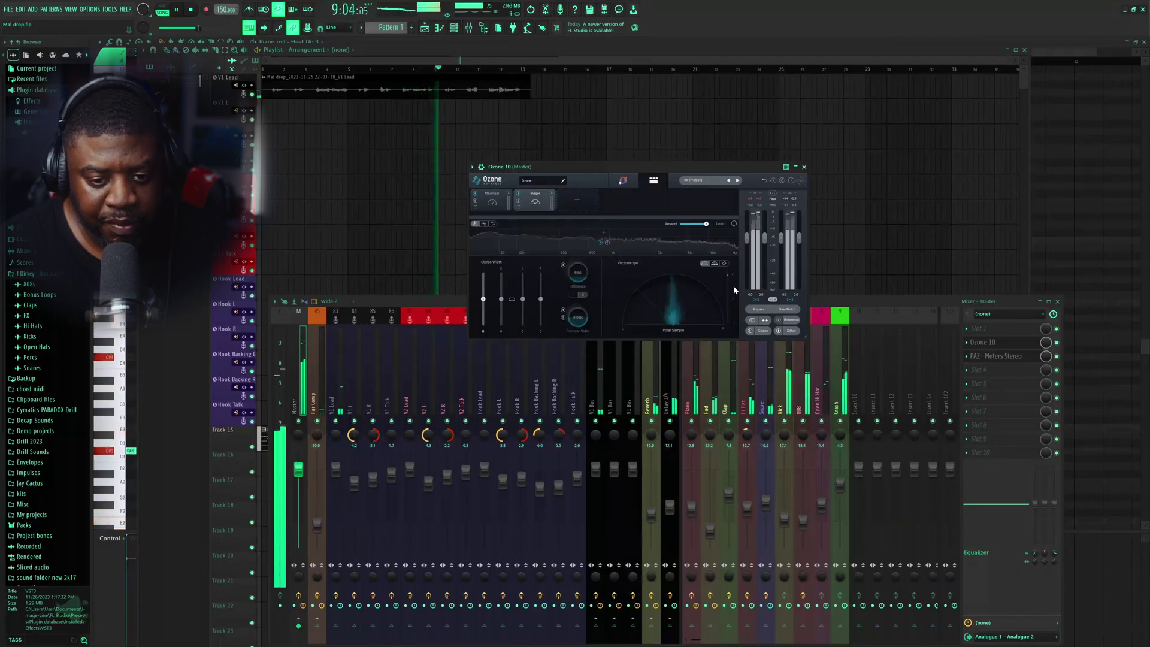
{"action": "left_click", "coordinate": [753, 319]}
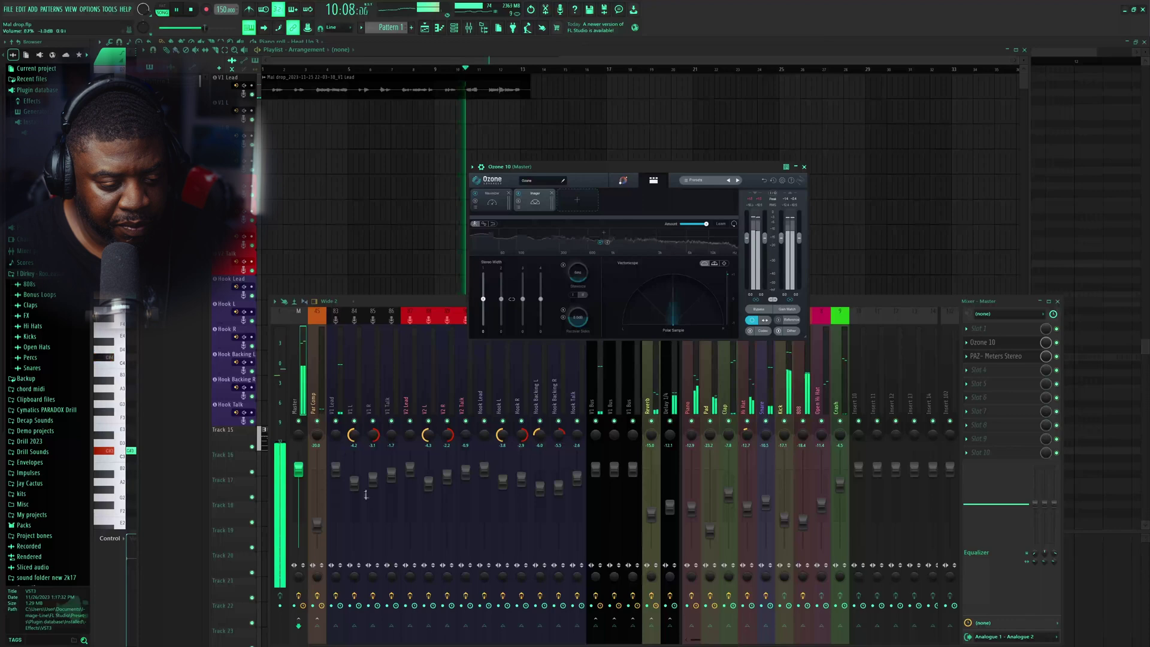
{"action": "left_click", "coordinate": [337, 476]}
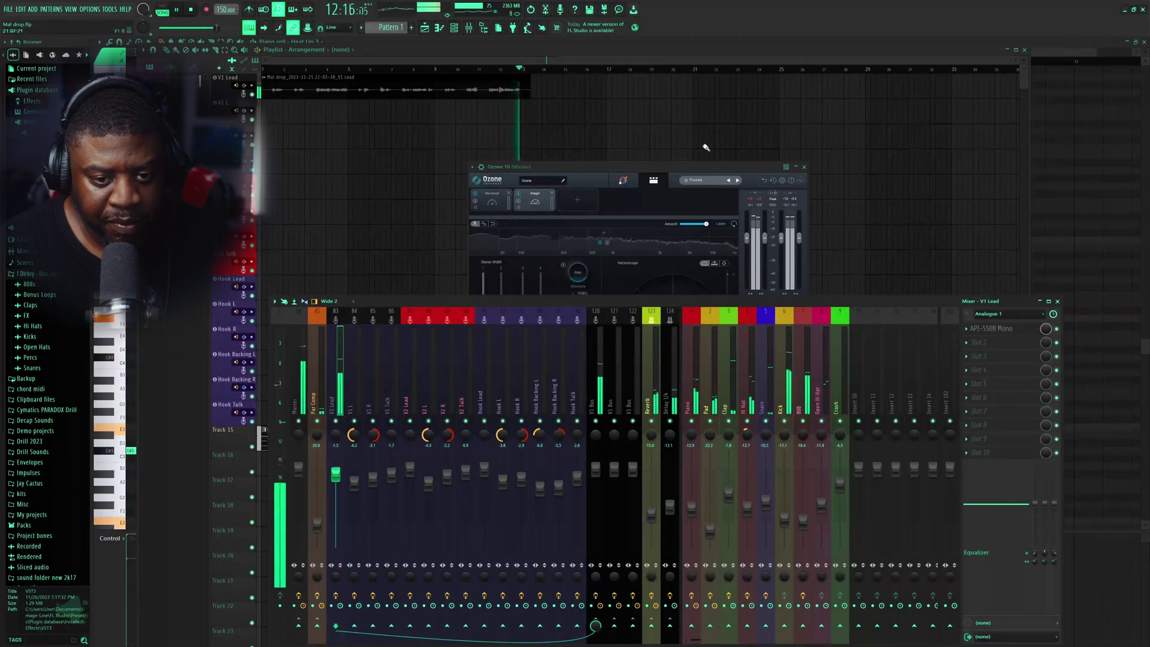
{"action": "left_click", "coordinate": [723, 167]}
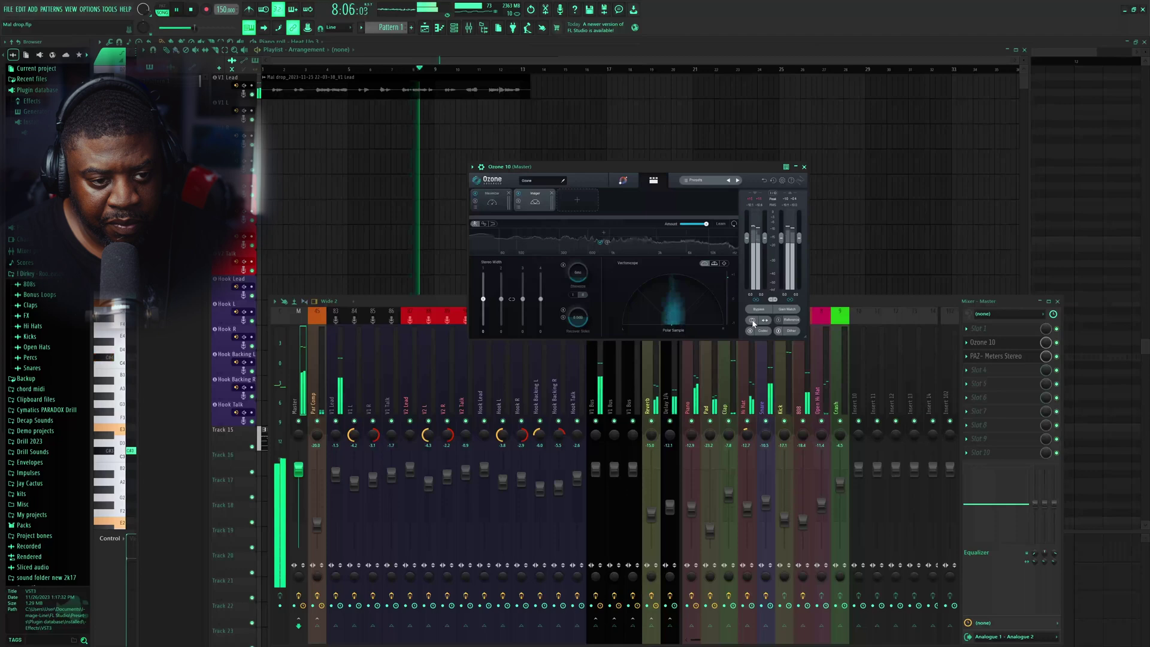
Stop playback and drag the Ozone window out of the way
{"action": "key", "text": "space"}
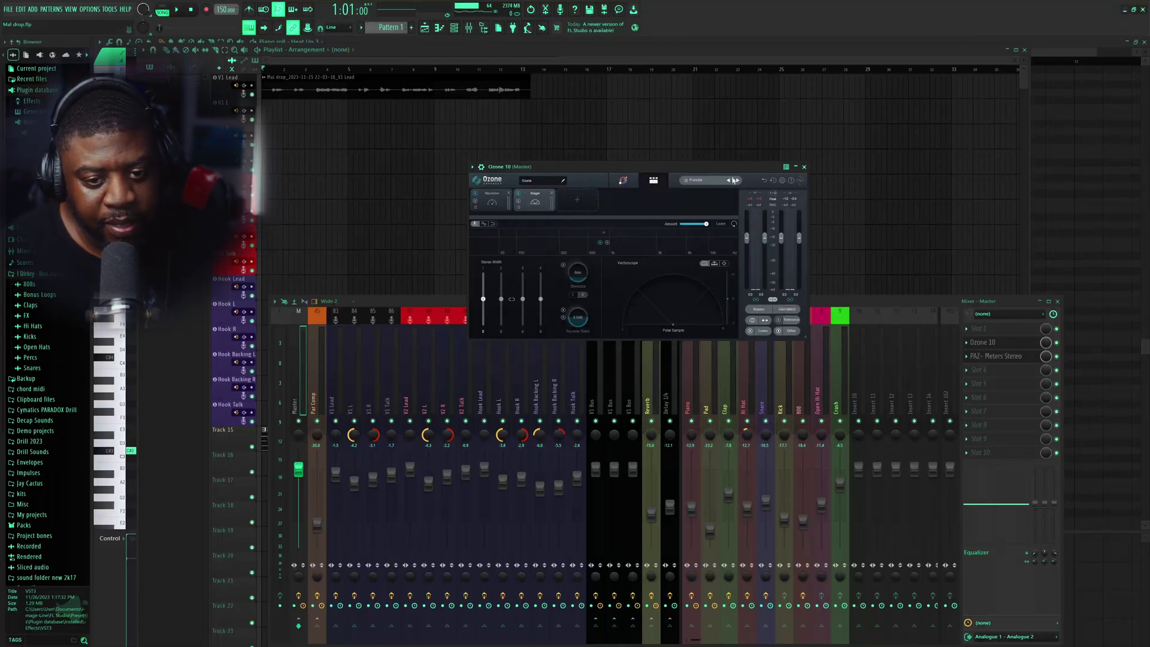
{"action": "mouse_move", "coordinate": [738, 167]}
{"action": "left_mouse_down"}
{"action": "mouse_move", "coordinate": [975, 119]}
{"action": "mouse_move", "coordinate": [899, 118]}
{"action": "left_mouse_up"}
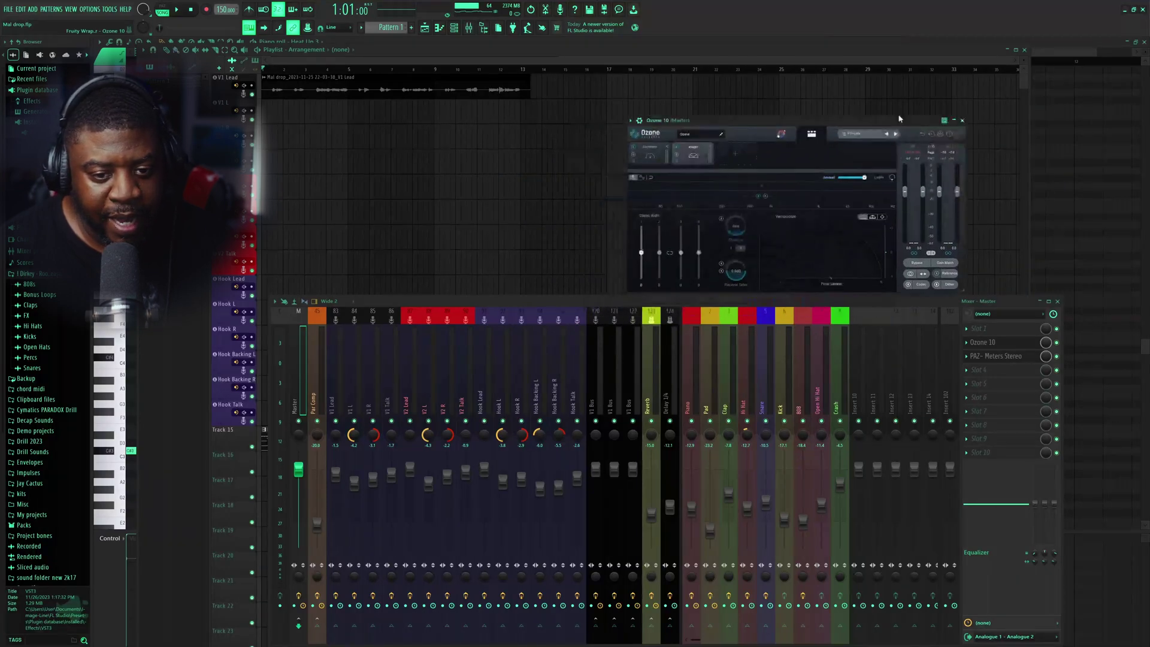
Close Ozone and load the Stand On Business track state onto V1 Bus
{"action": "left_click", "coordinate": [964, 122]}
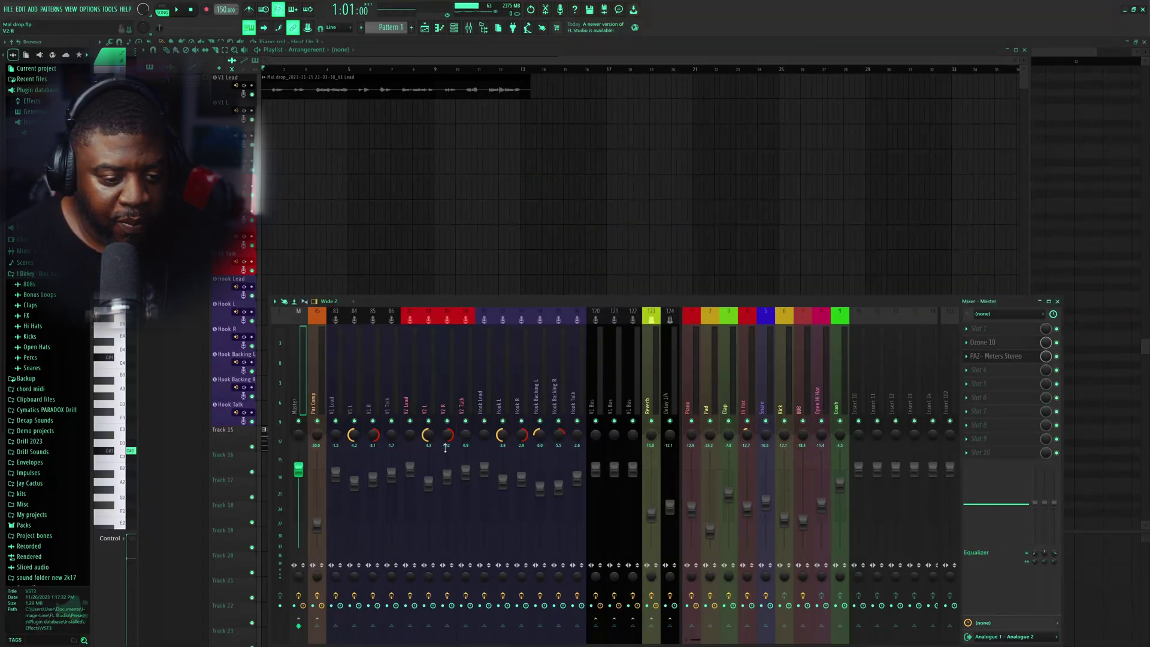
{"action": "left_click", "coordinate": [603, 362]}
{"action": "right_click", "coordinate": [603, 363]}
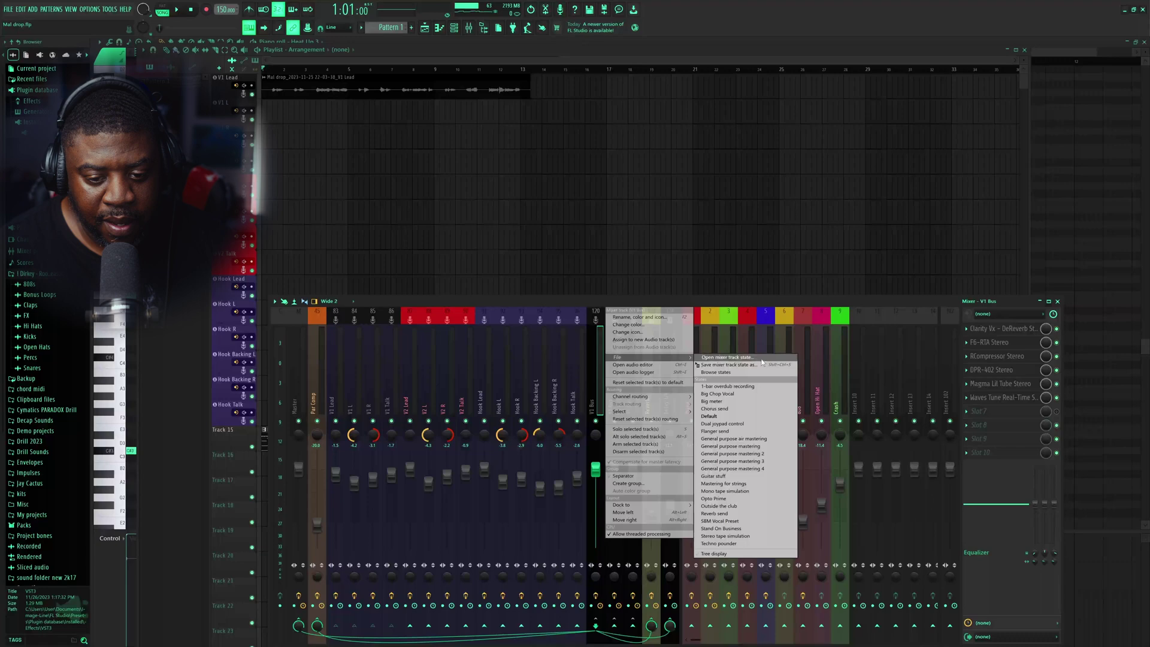
{"action": "left_click", "coordinate": [728, 356]}
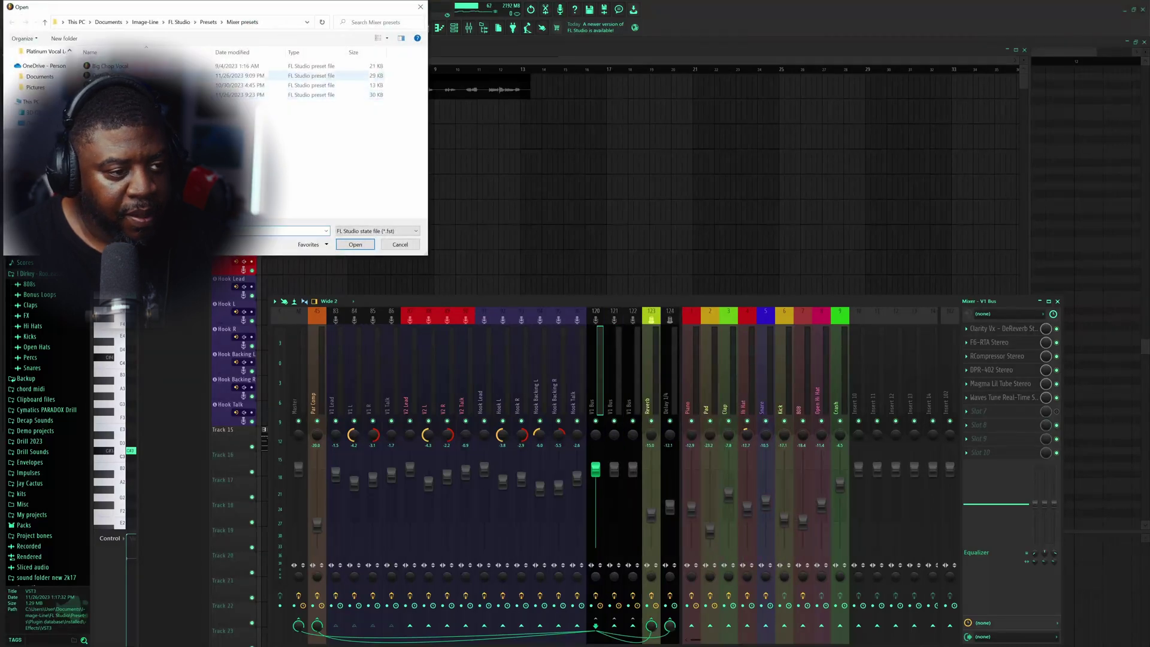
{"action": "double_click", "coordinate": [270, 94]}
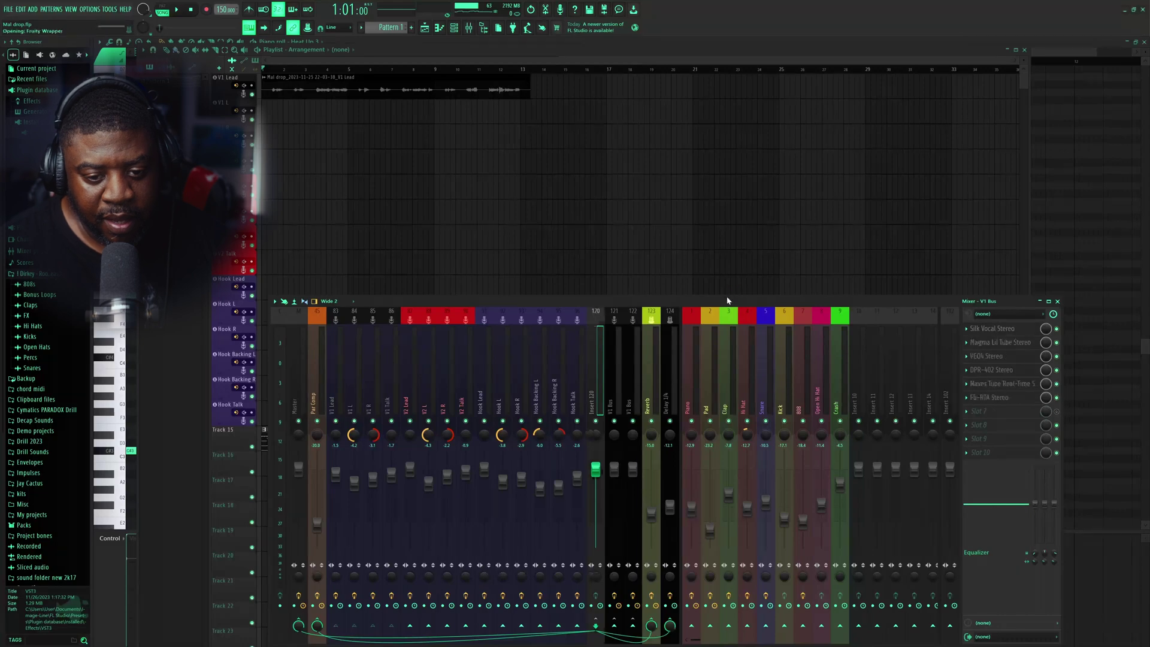
Inspect the new Silk Vocal, tube, VEQ4 and DPR-402 plugins, closing each window
{"action": "left_click", "coordinate": [994, 330]}
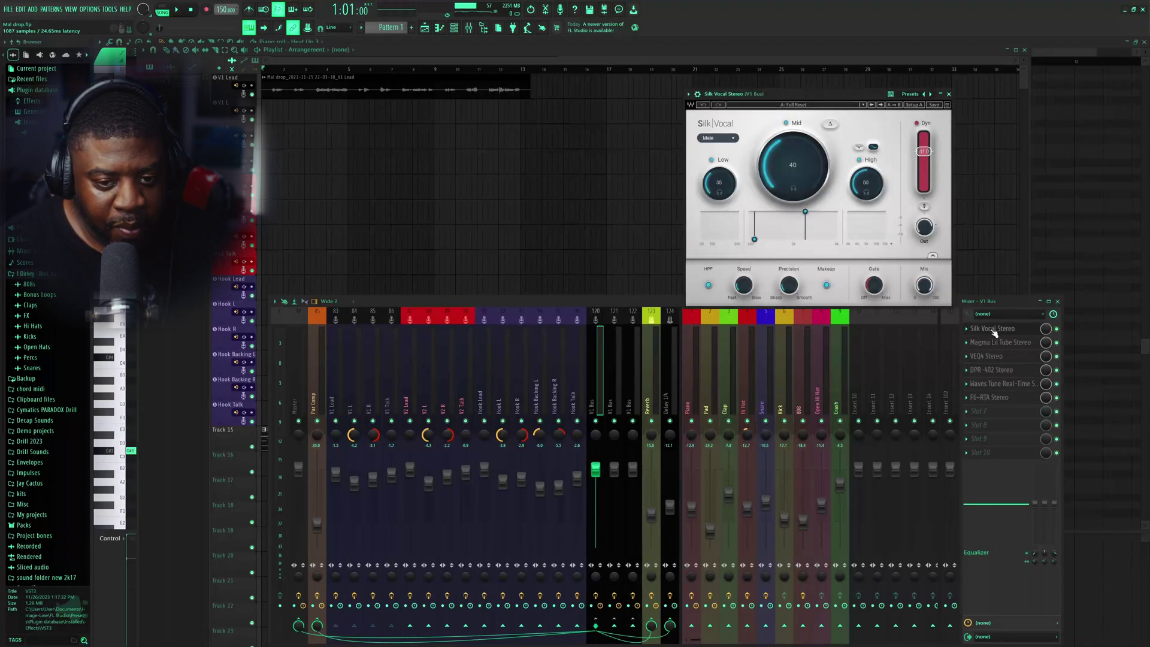
{"action": "left_click", "coordinate": [994, 330]}
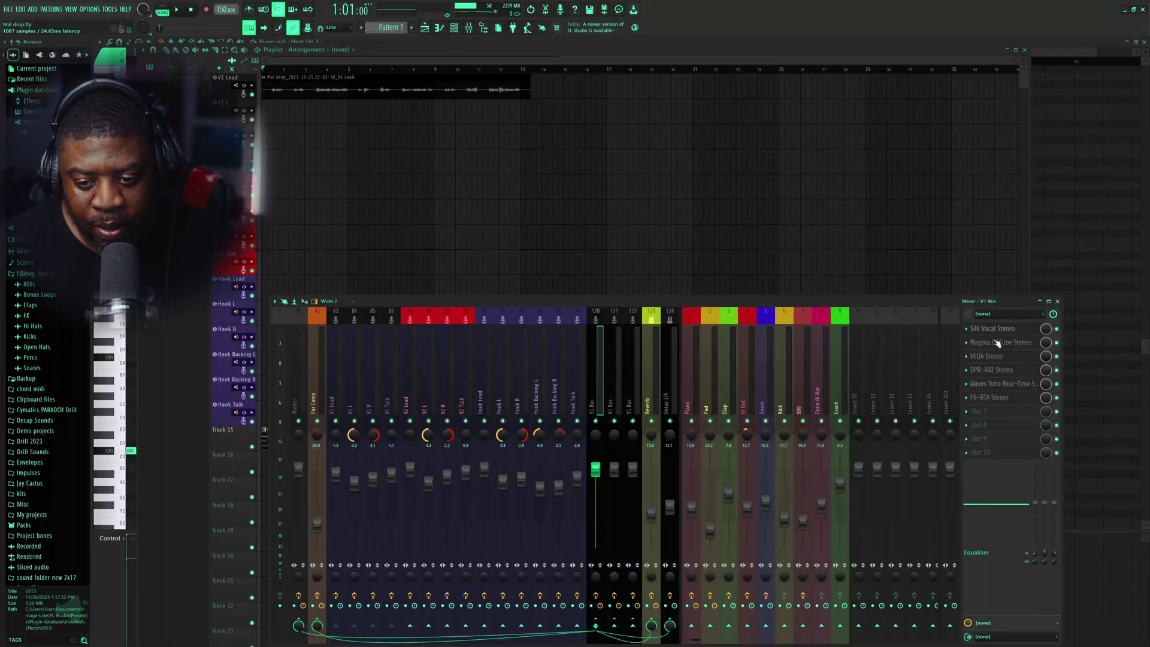
{"action": "left_click", "coordinate": [995, 343]}
{"action": "left_click", "coordinate": [994, 358]}
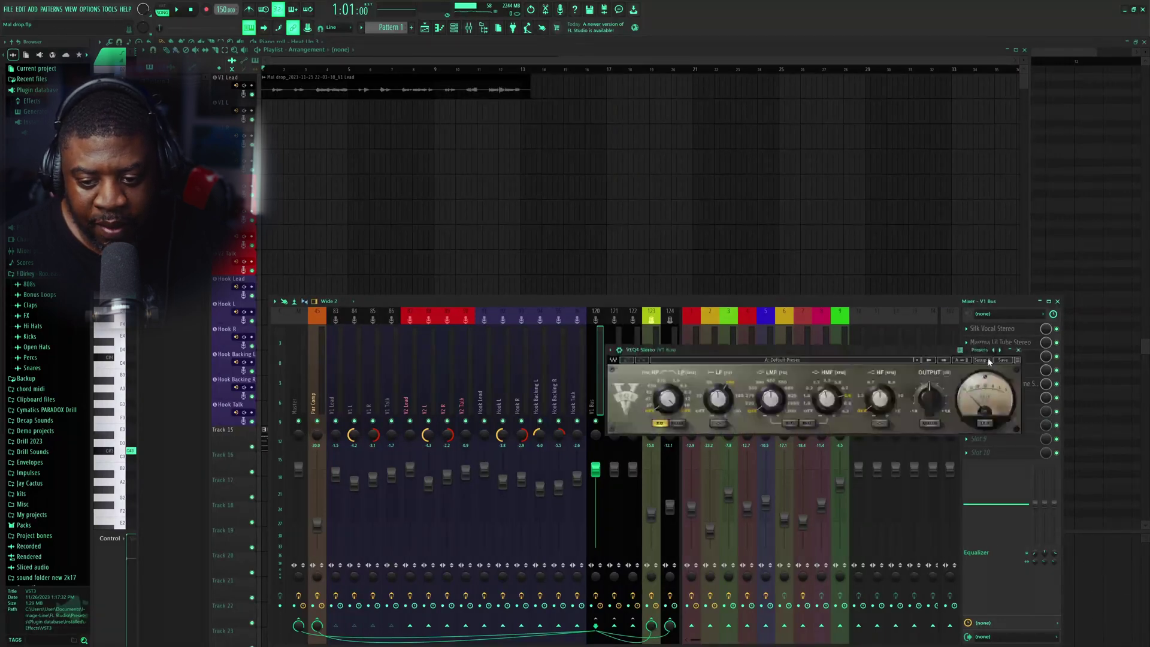
{"action": "left_click", "coordinate": [1020, 354]}
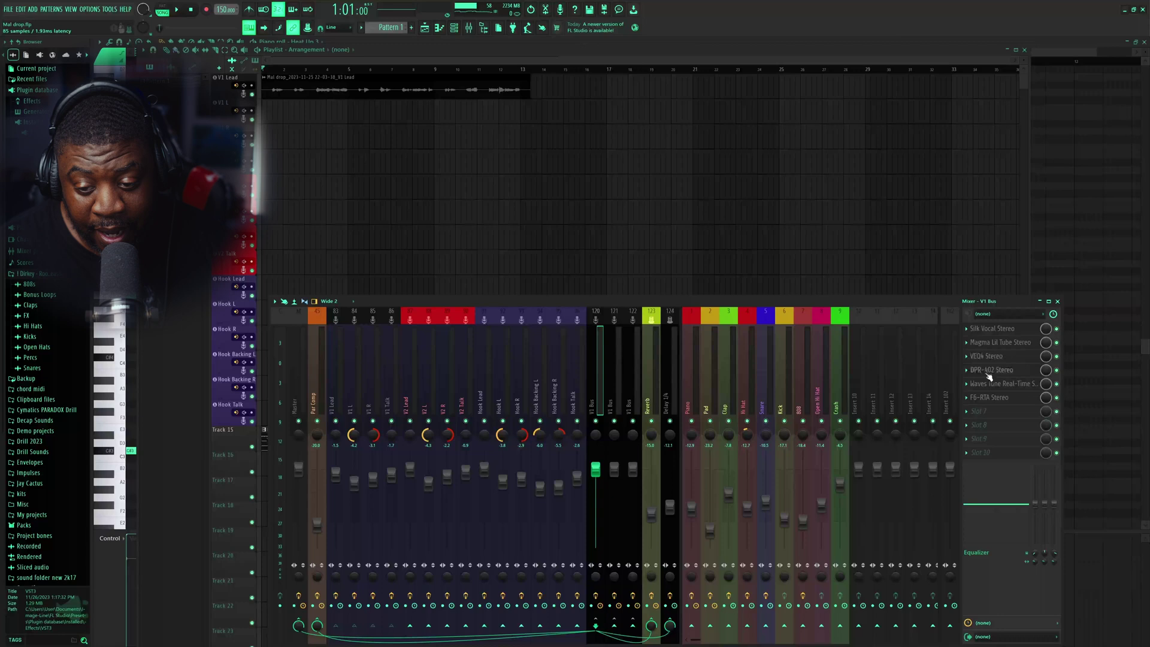
{"action": "left_click", "coordinate": [996, 371]}
{"action": "left_click", "coordinate": [995, 374]}
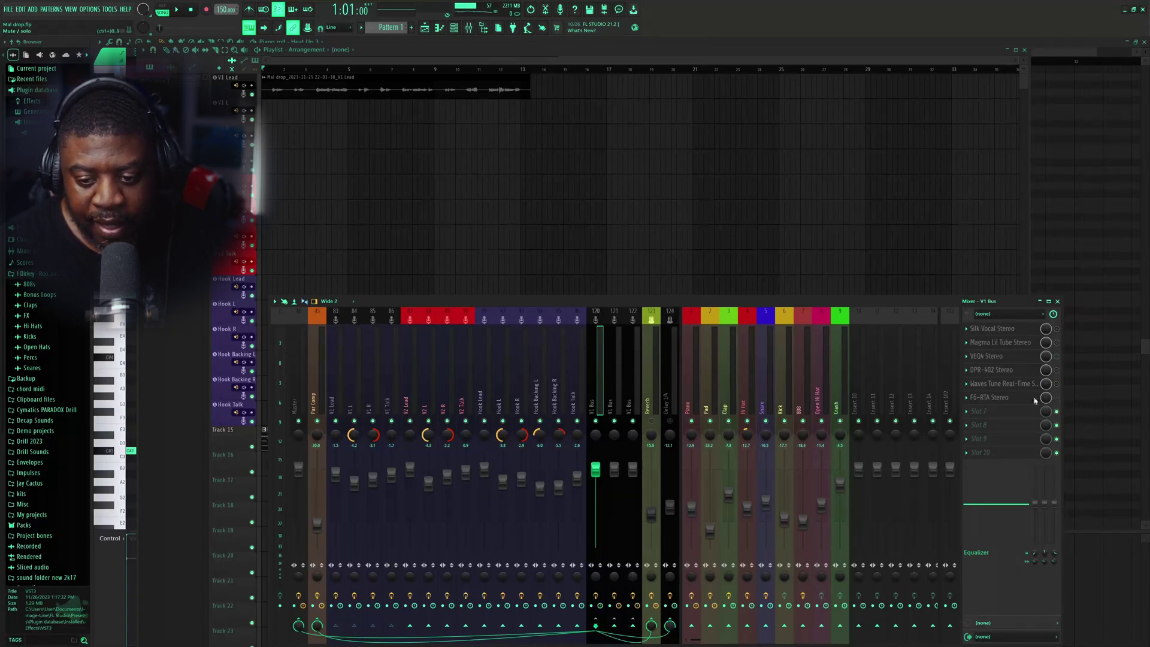
Play, stop and restart the song, then select the V1 Lead track
{"action": "key", "text": "space"}
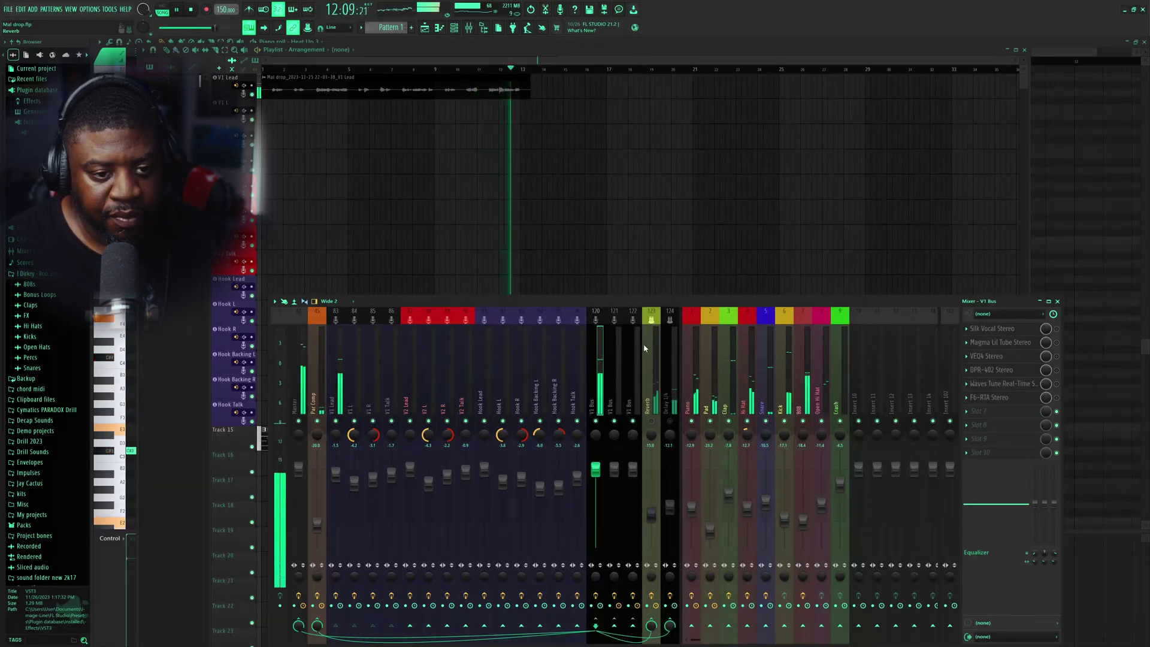
{"action": "key", "text": "space"}
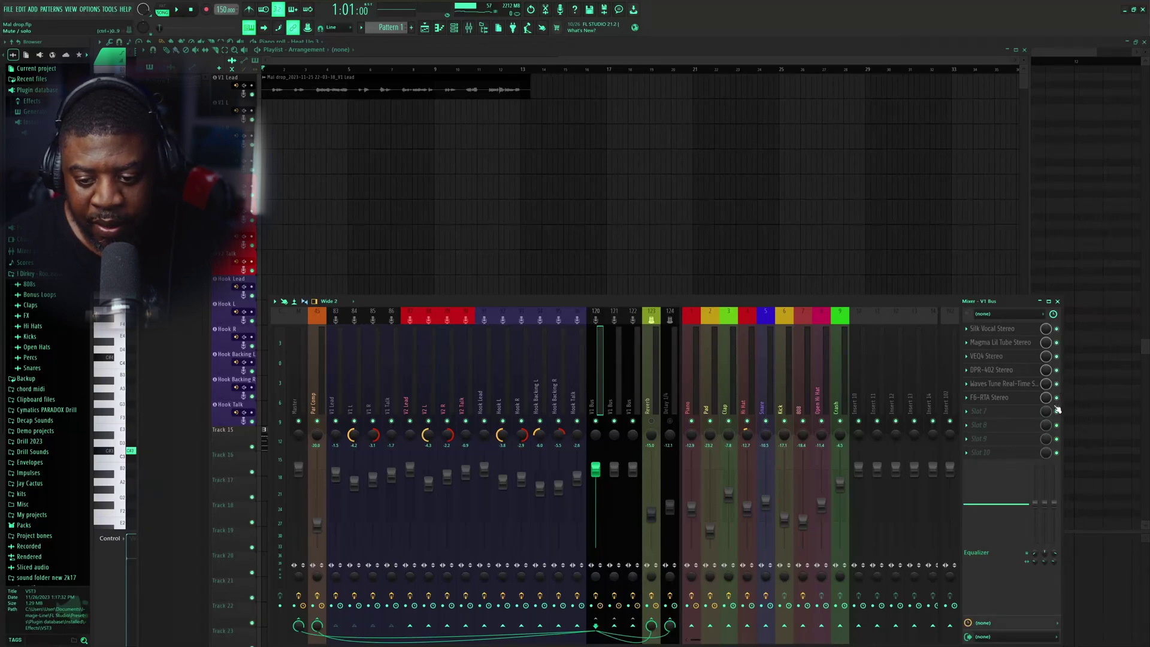
{"action": "key", "text": "space"}
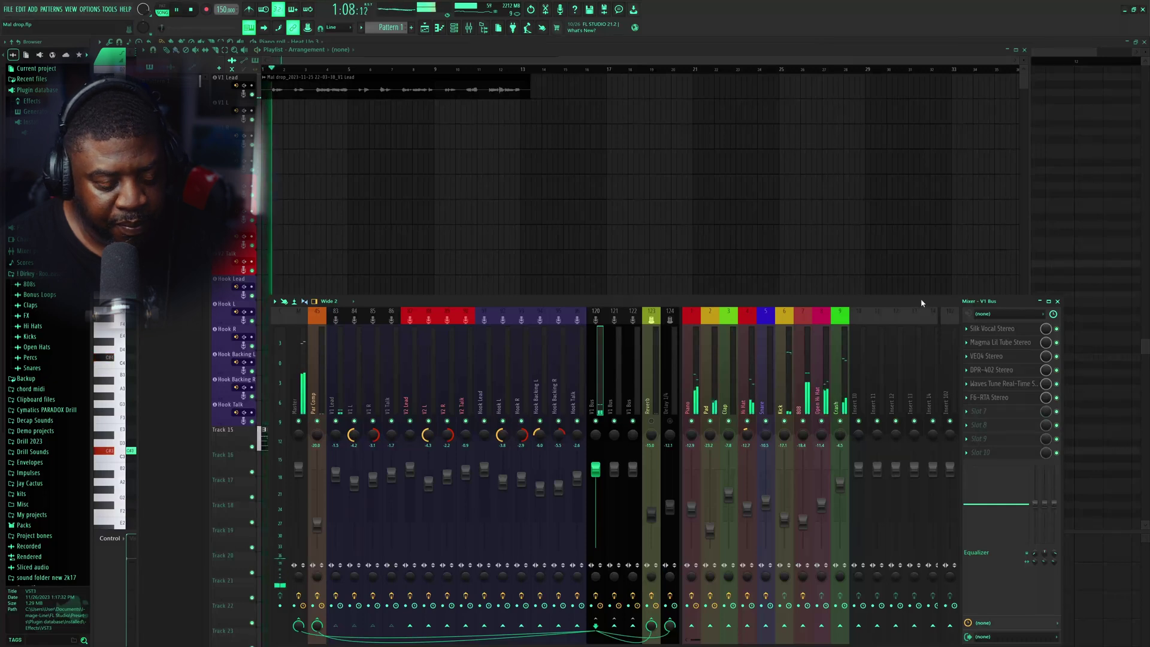
{"action": "left_click", "coordinate": [340, 476]}
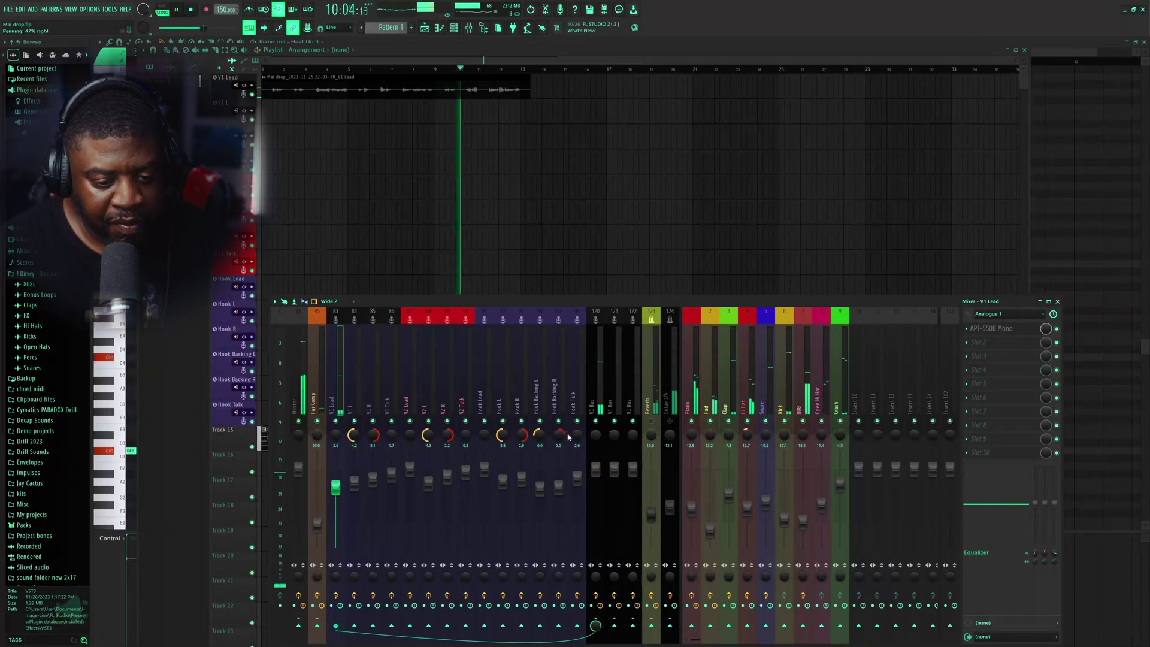
Stop playback, look through the beat and vocal tracks, then select the master channel
{"action": "left_click", "coordinate": [597, 508]}
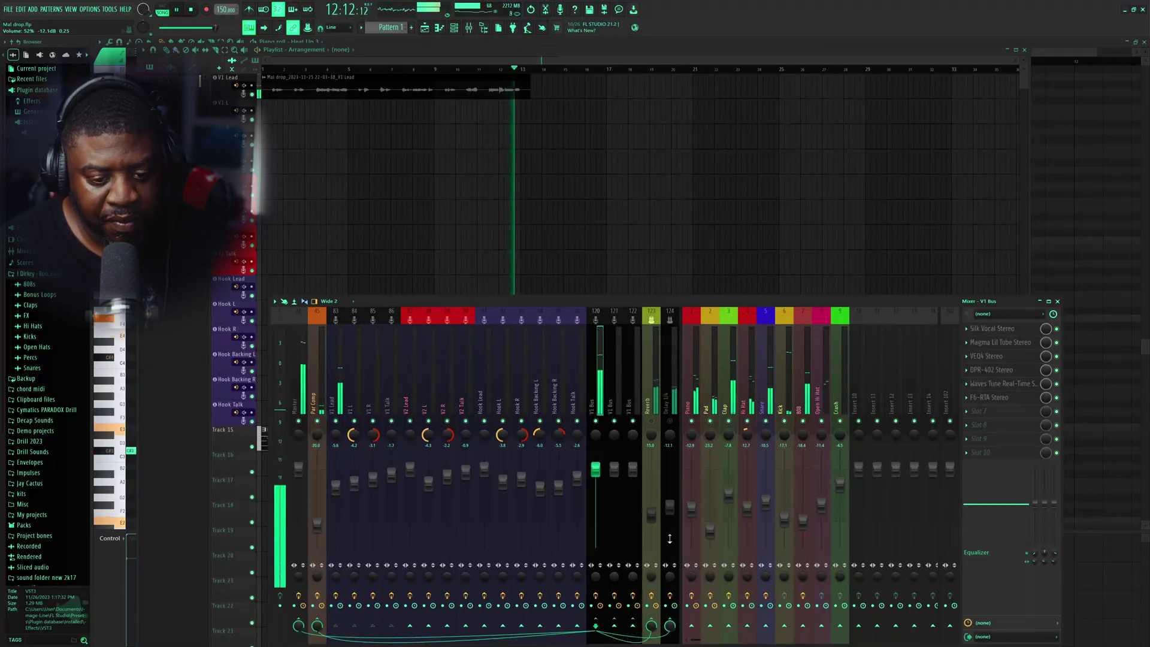
{"action": "key", "text": "space"}
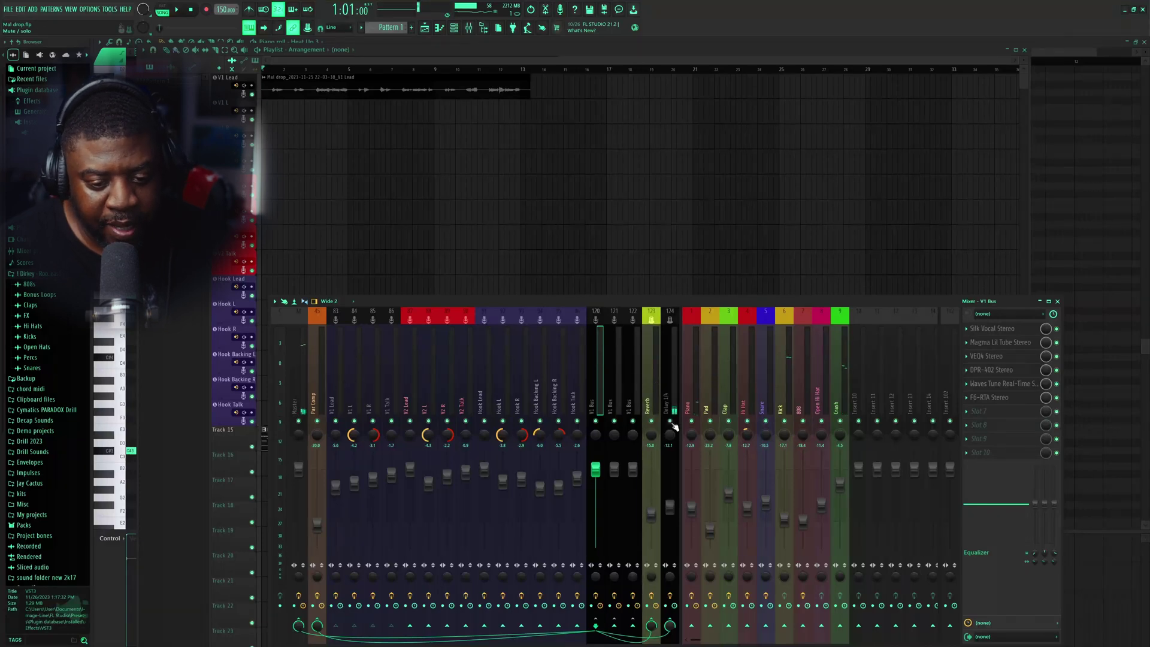
{"action": "left_click", "coordinate": [657, 374]}
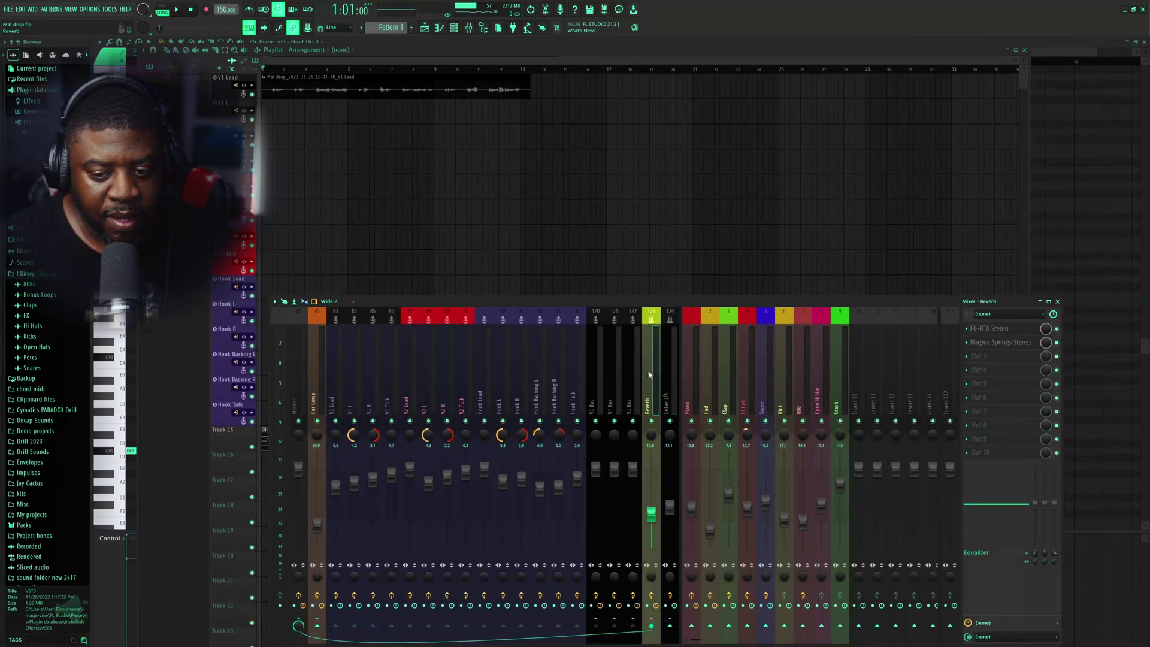
{"action": "left_click", "coordinate": [602, 382]}
{"action": "left_click", "coordinate": [336, 485]}
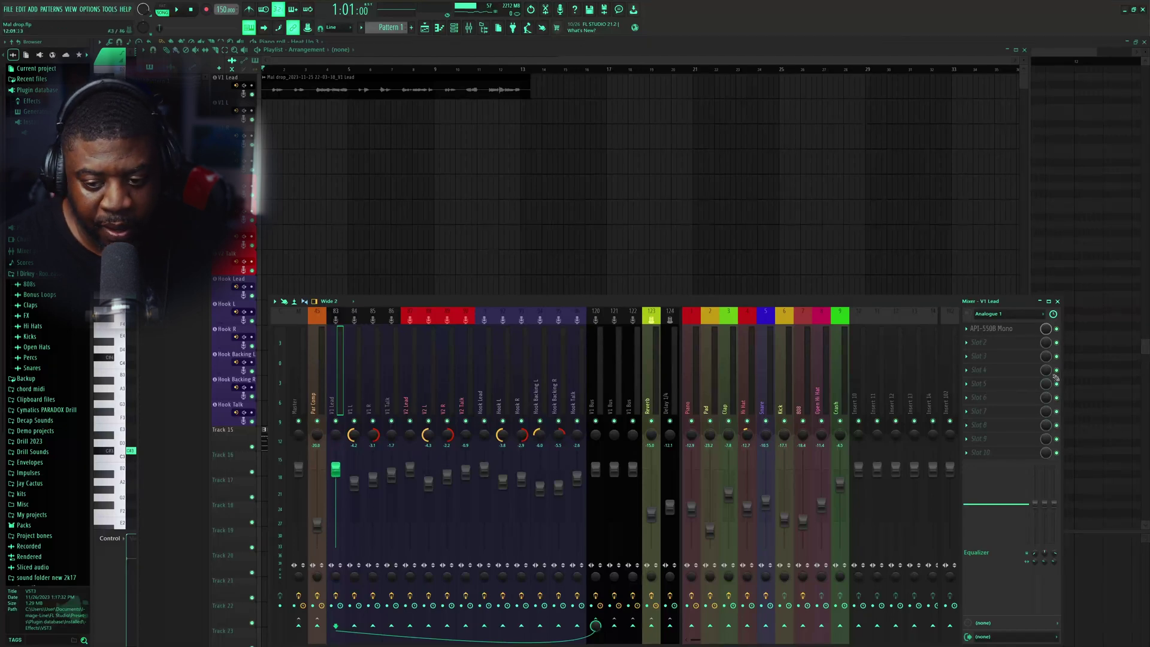
{"action": "left_click", "coordinate": [303, 369]}
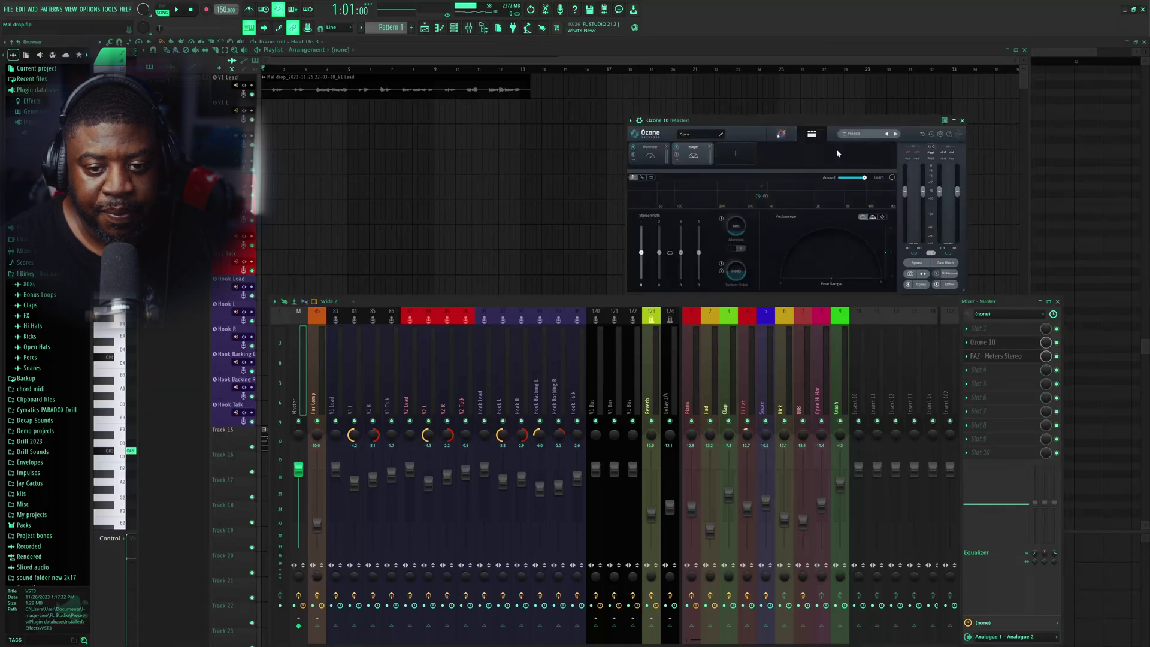
Start, stop and restart playback, comparing the V1 Lead channel with the master
{"action": "key", "text": "space"}
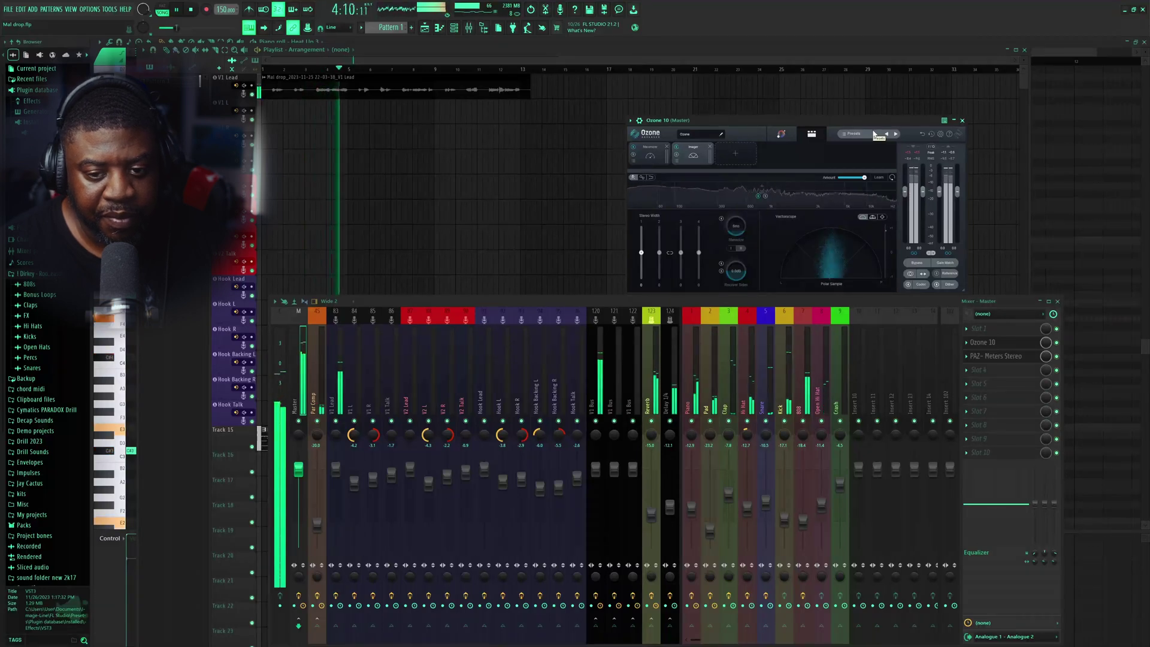
{"action": "key", "text": "space"}
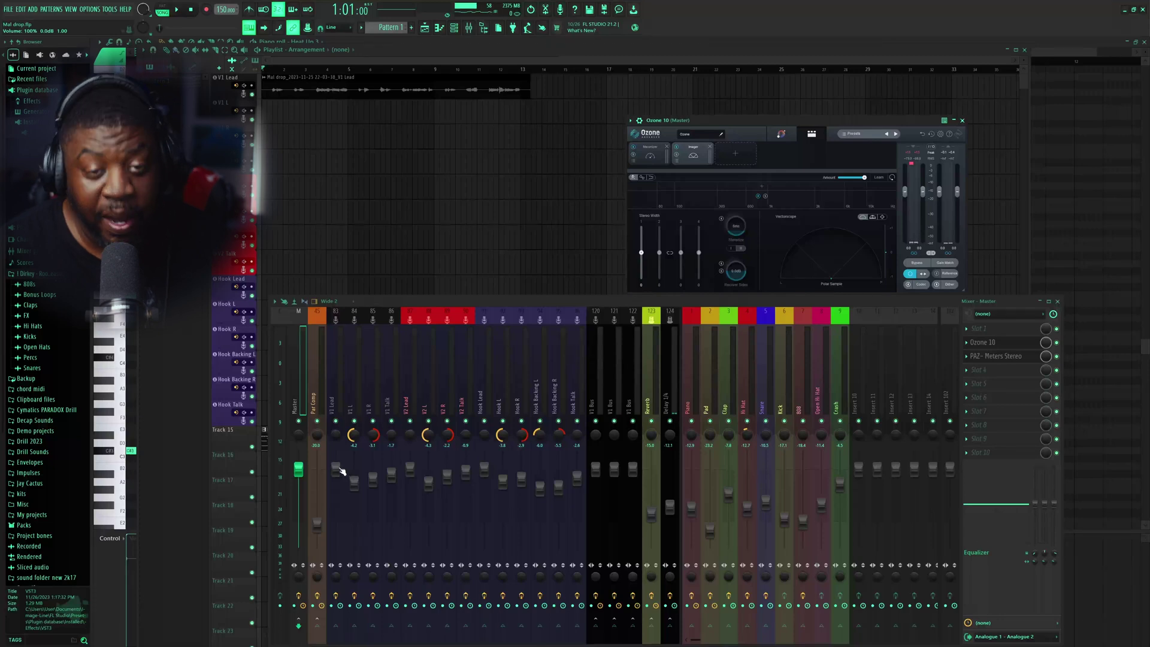
{"action": "key", "text": "space"}
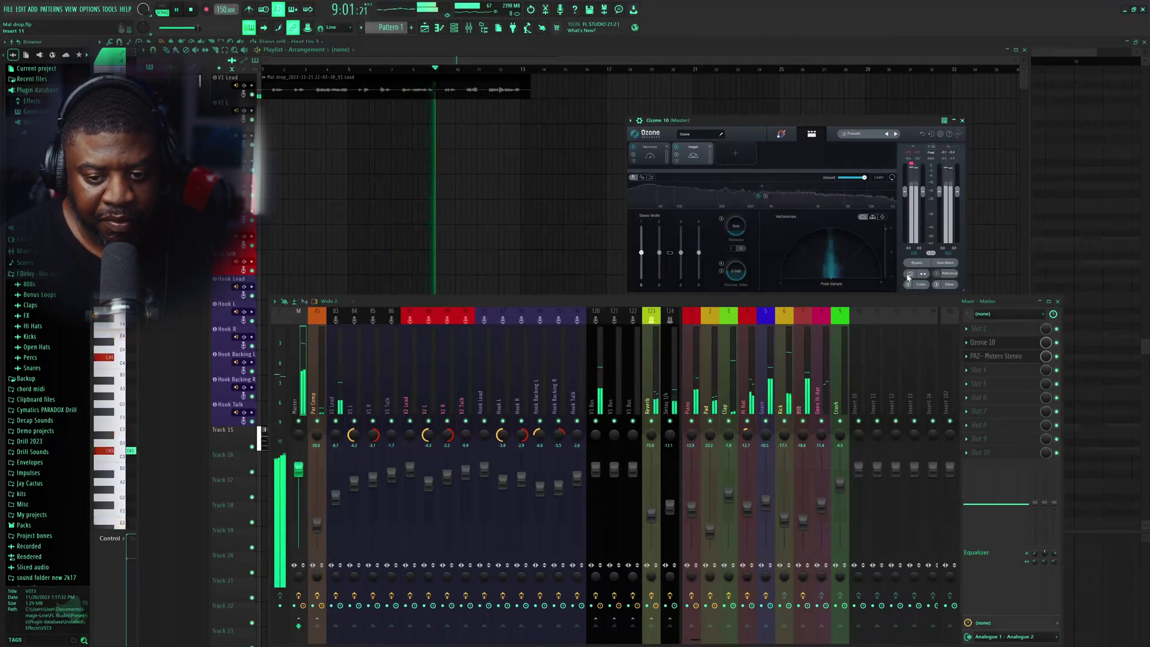
{"action": "left_click", "coordinate": [332, 528]}
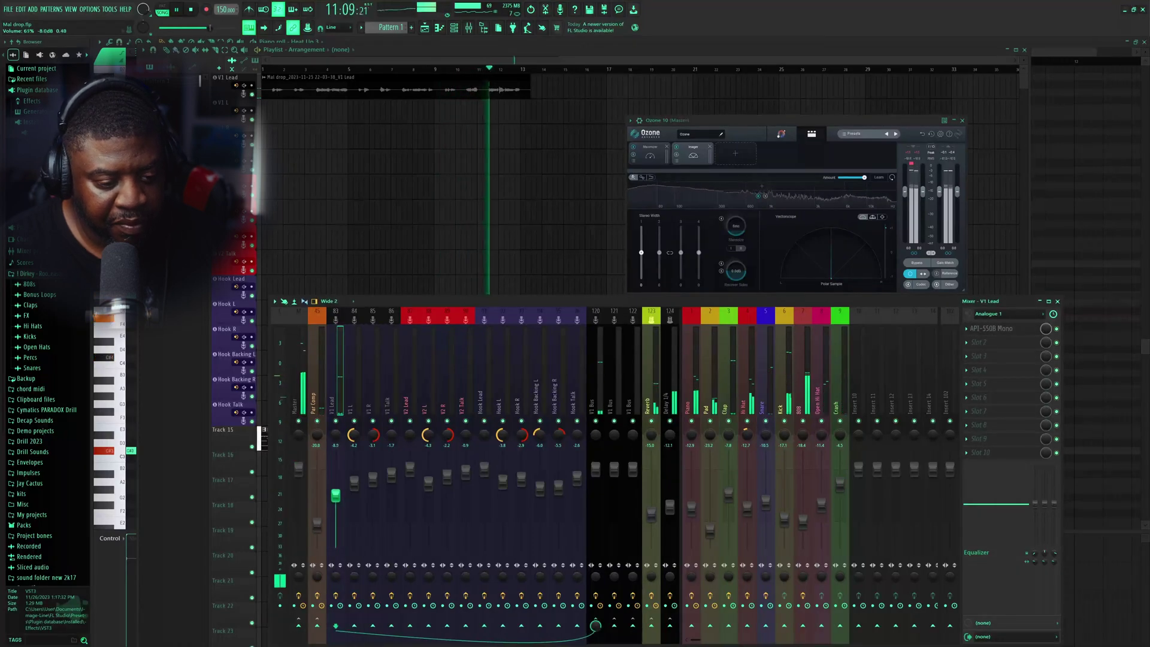
{"action": "left_click", "coordinate": [297, 467]}
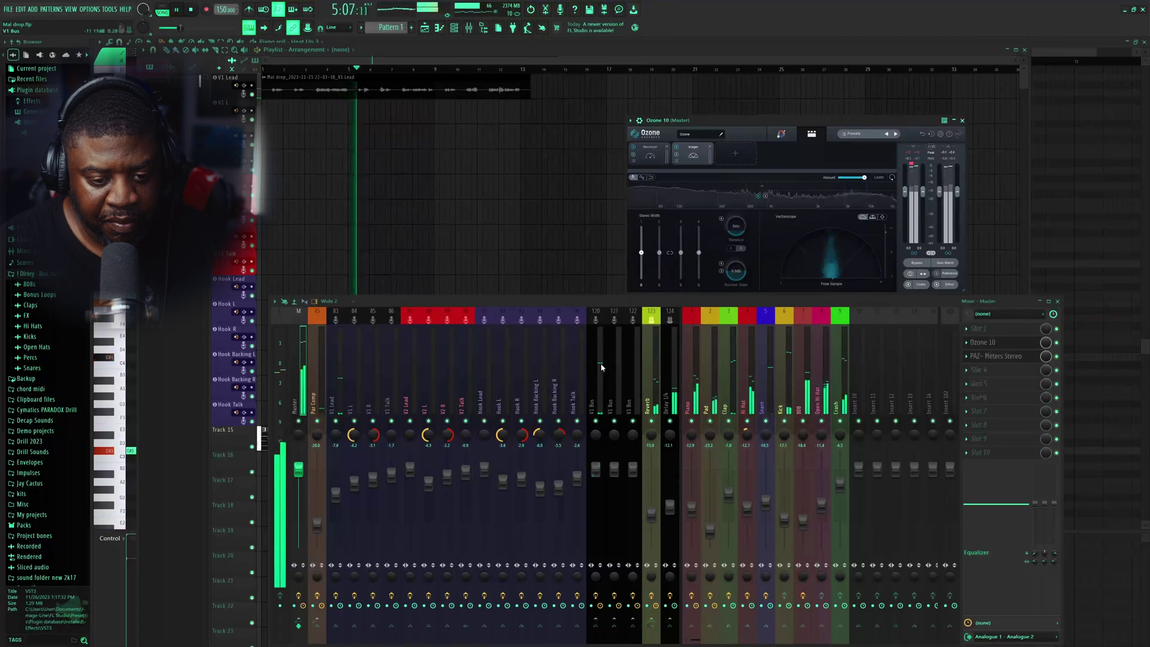
Compare V1 Bus and V1 Lead against the master, then enlarge the Ozone window
{"action": "left_click", "coordinate": [595, 467]}
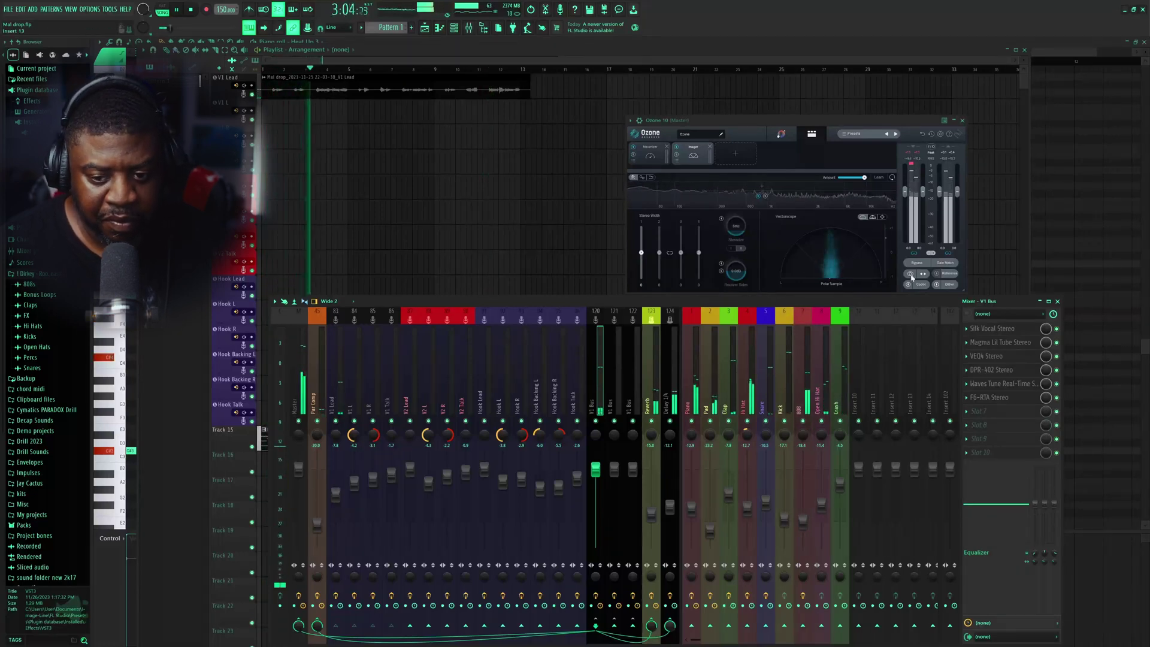
{"action": "left_click", "coordinate": [299, 521]}
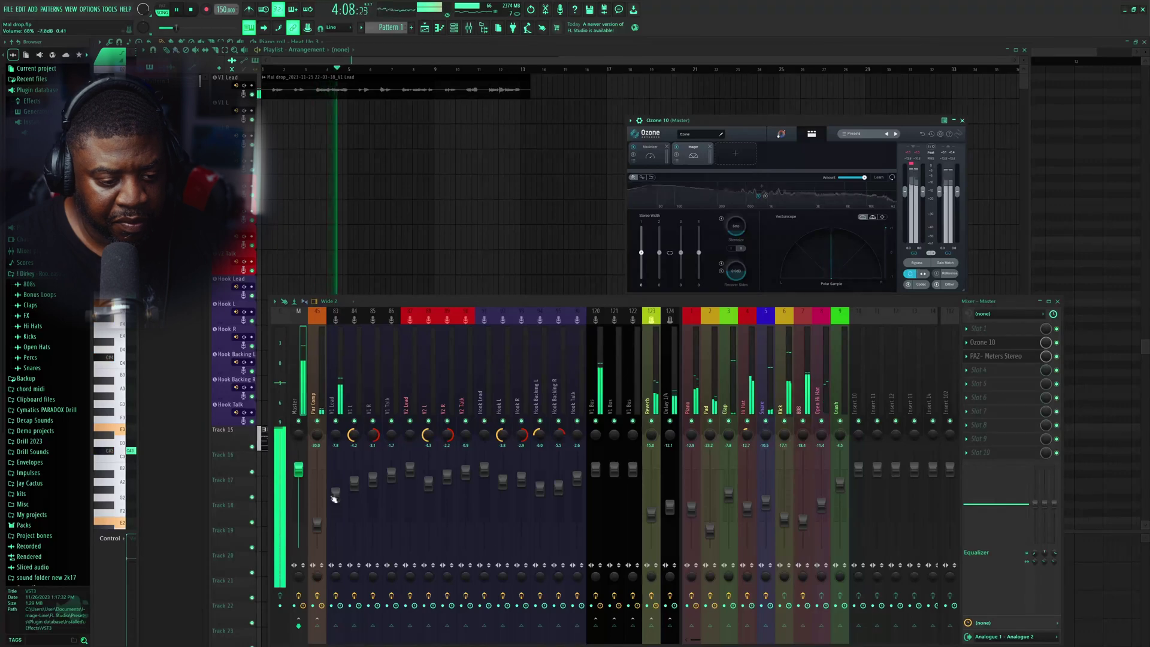
{"action": "left_click", "coordinate": [335, 521]}
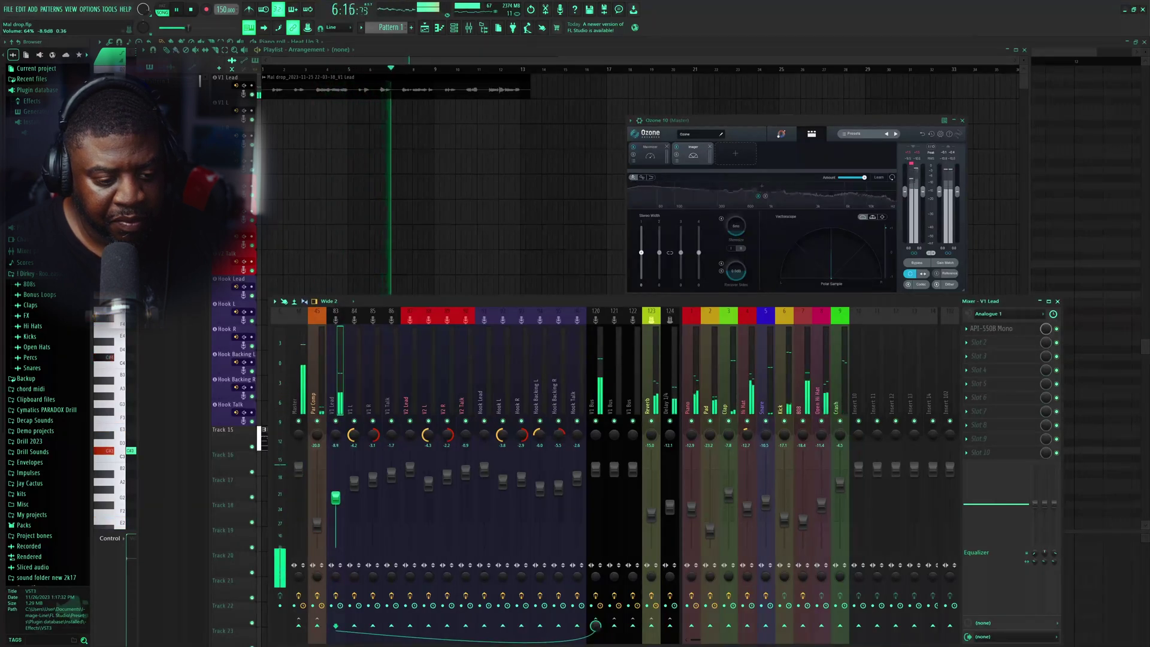
{"action": "left_click", "coordinate": [298, 522]}
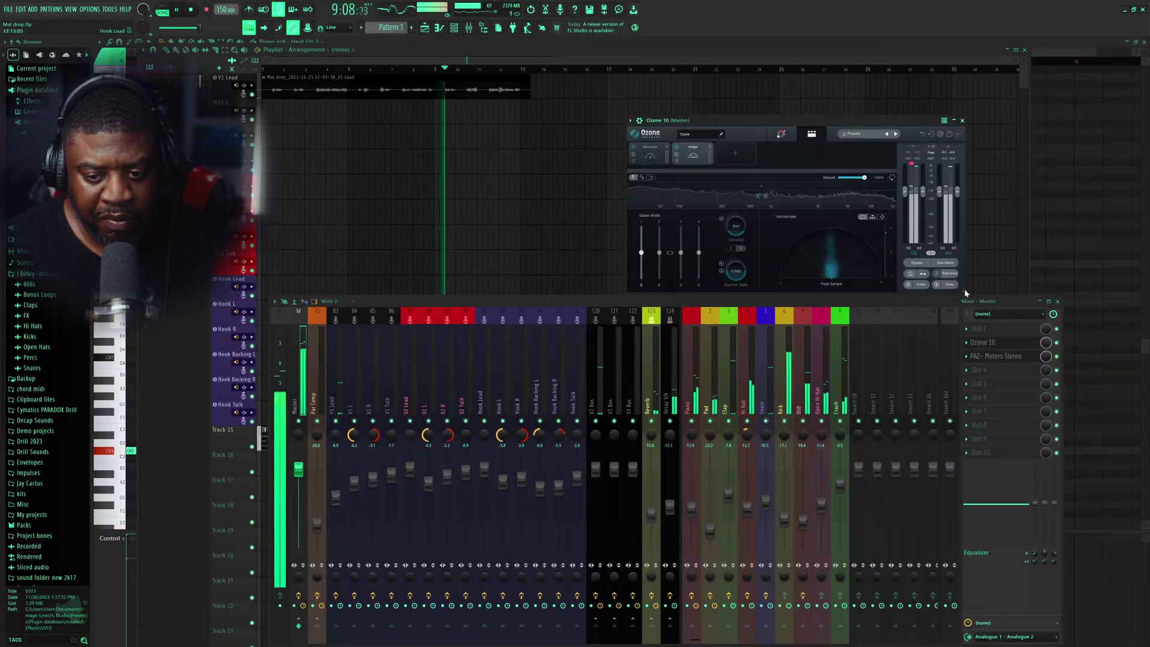
{"action": "left_click_drag", "start_coordinate": [964, 289], "coordinate": [1078, 349]}
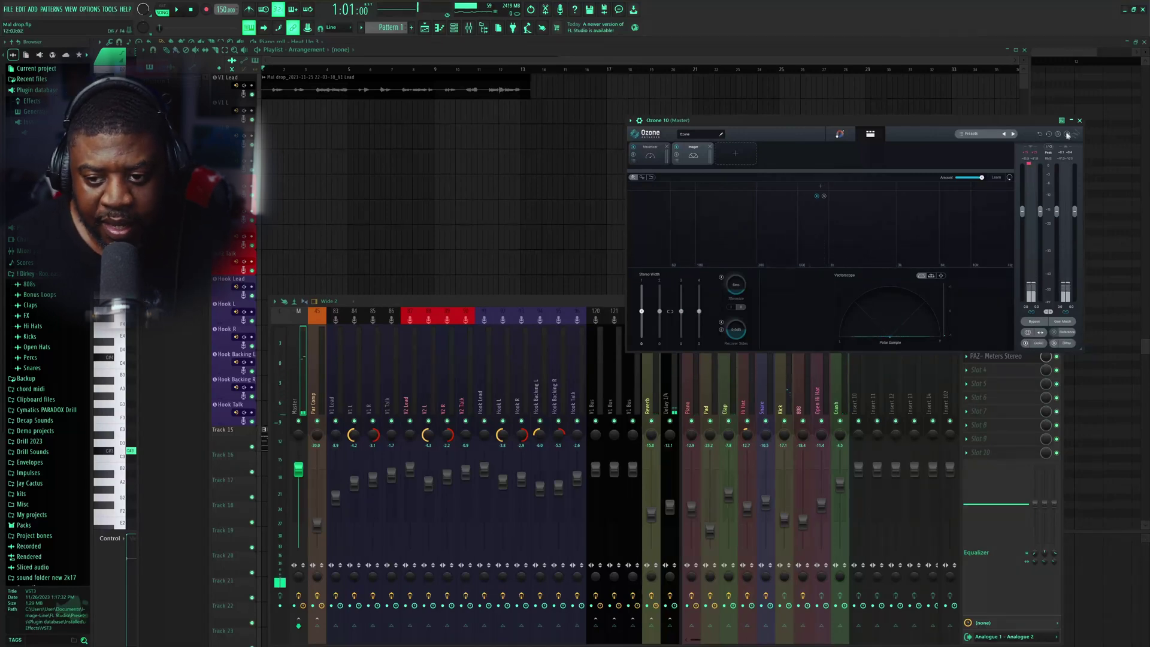
Show Ozone's Maximizer module, shrink the Ozone window, and select the V1 Bus track
{"action": "left_click", "coordinate": [649, 157]}
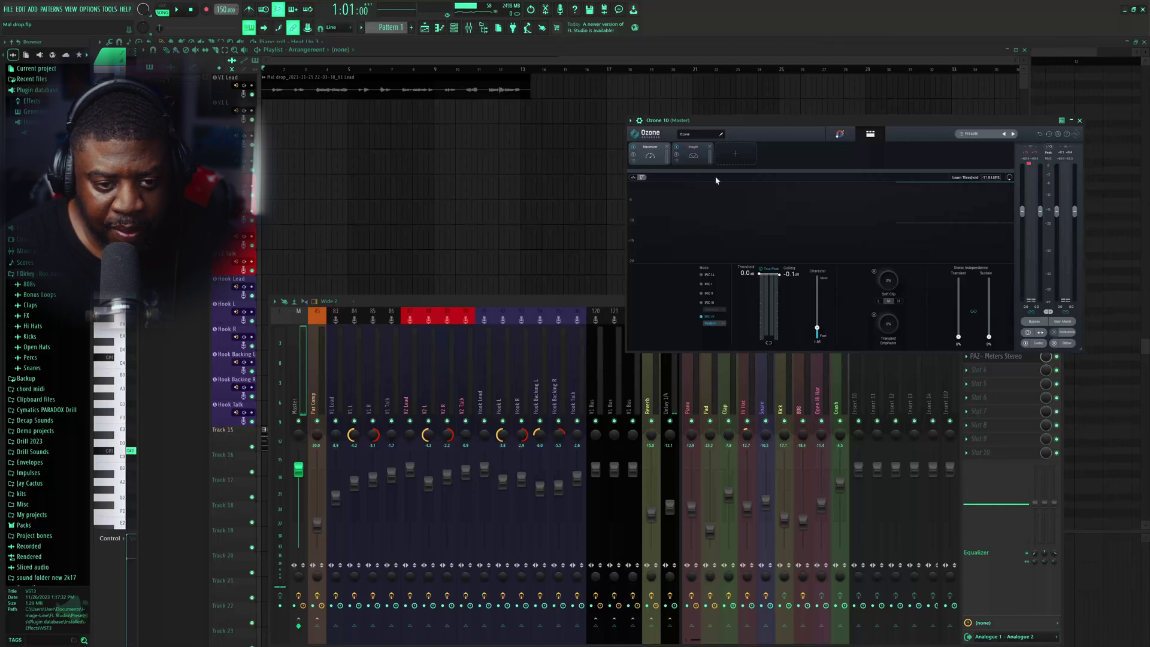
{"action": "left_click_drag", "start_coordinate": [1082, 353], "coordinate": [925, 298]}
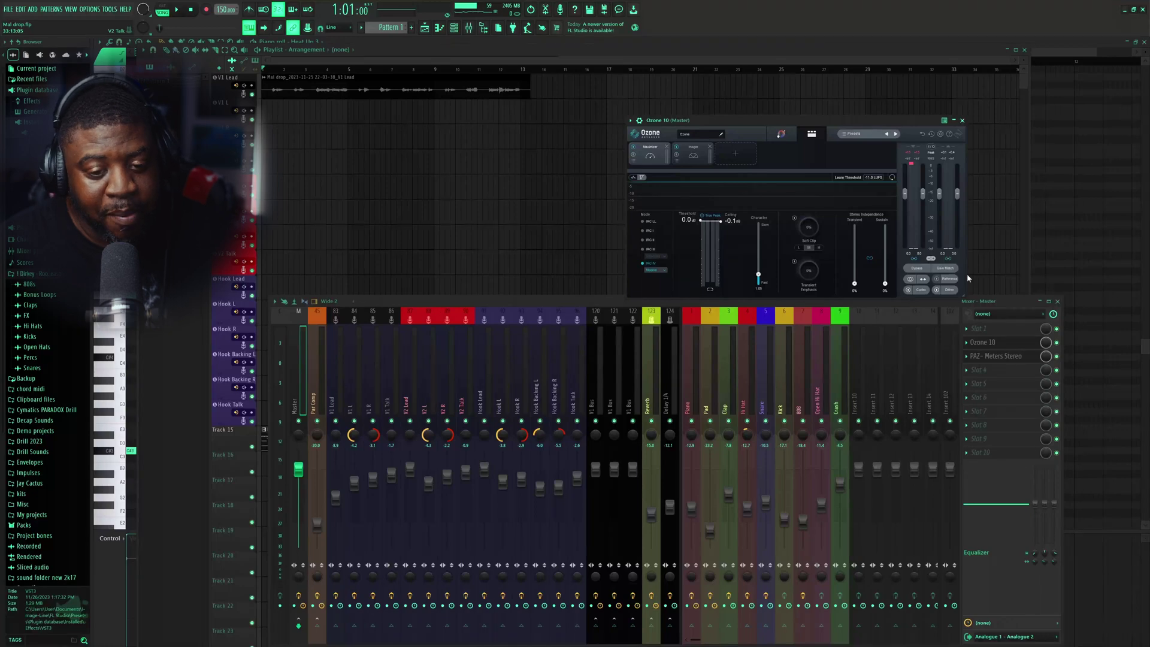
{"action": "left_click", "coordinate": [602, 357]}
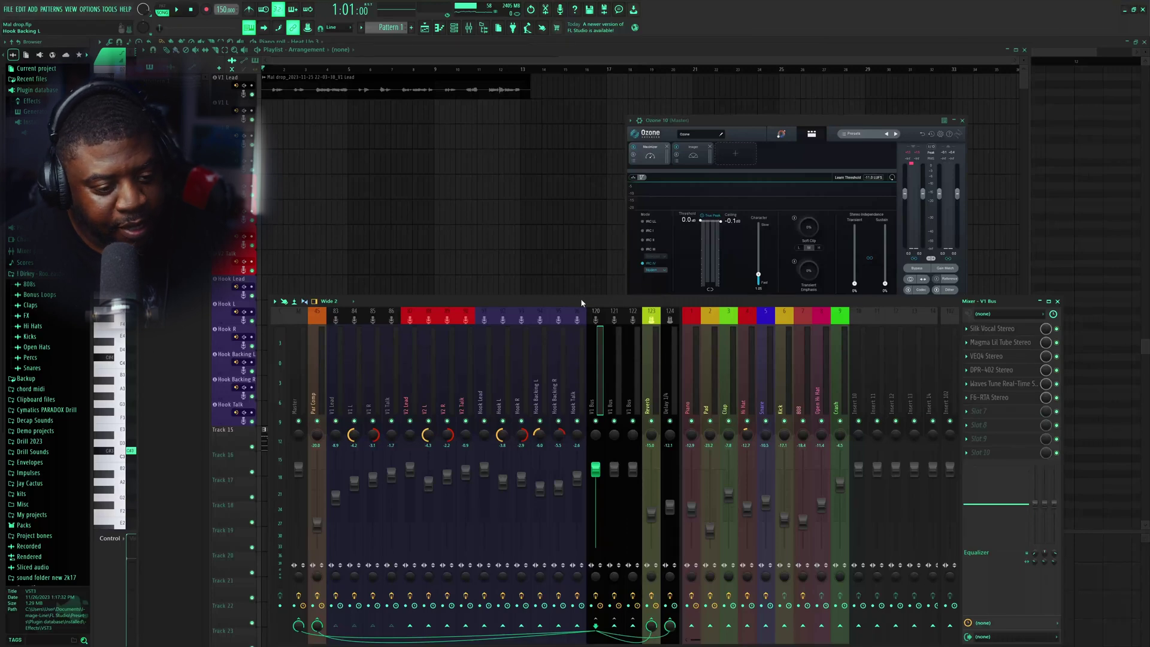
During playback, set Waves Tune Real-Time to Baritone, then check VEQ4 and close both windows
{"action": "key", "text": "space"}
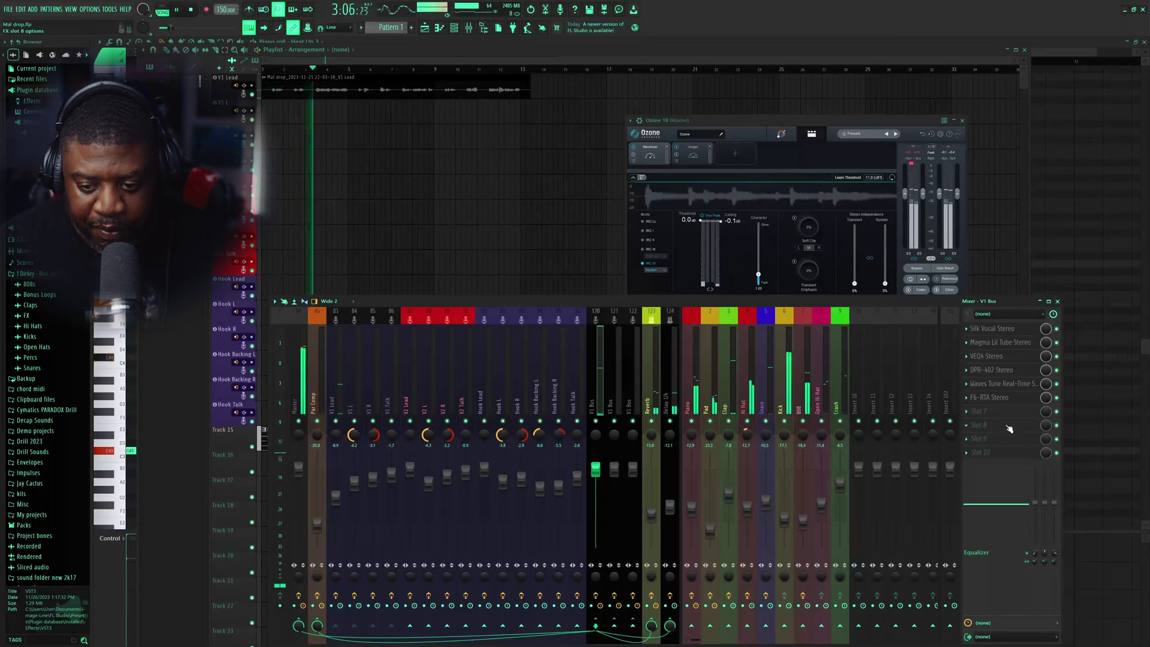
{"action": "left_click", "coordinate": [1001, 383]}
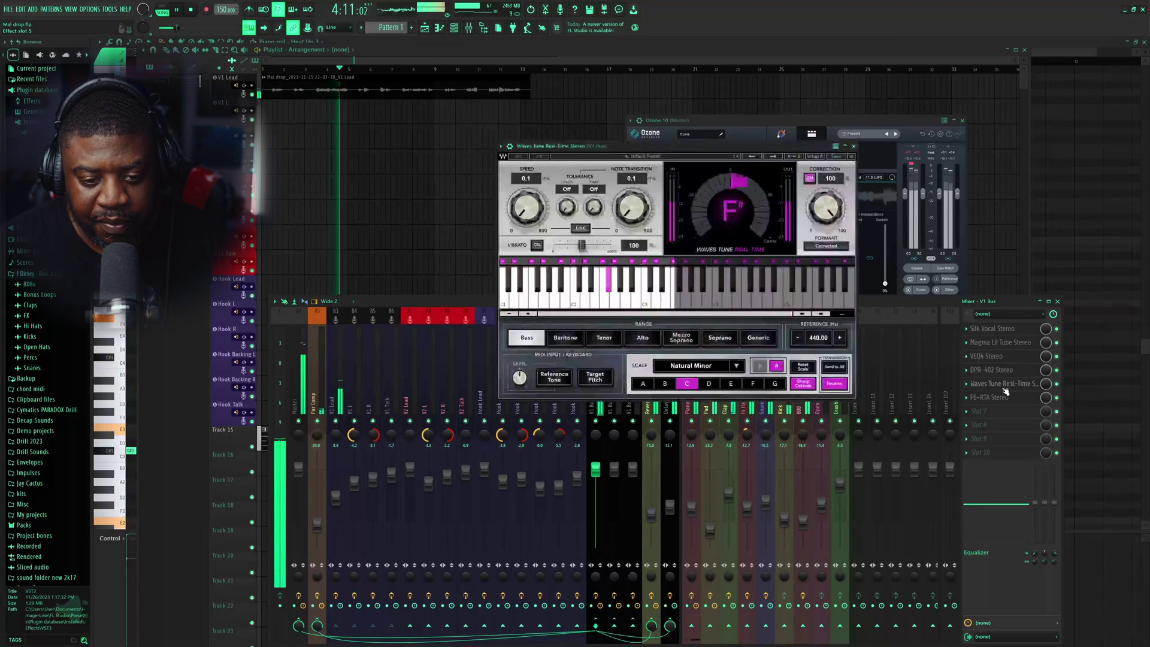
{"action": "left_click", "coordinate": [566, 338]}
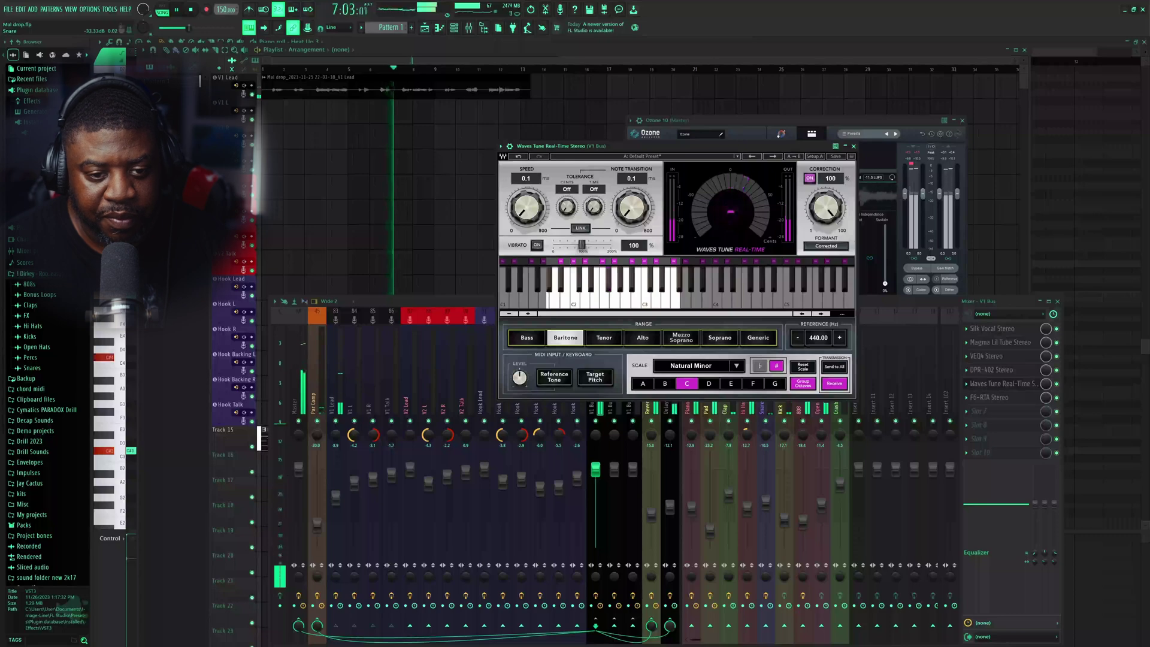
{"action": "left_click", "coordinate": [853, 146]}
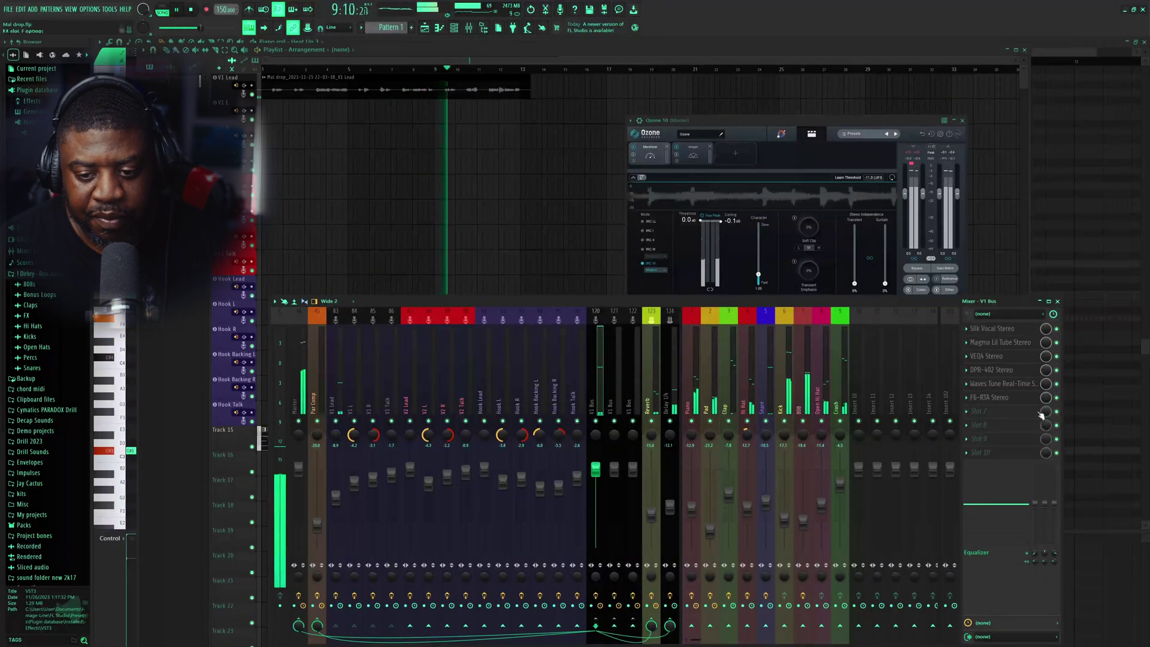
{"action": "left_click", "coordinate": [1002, 355]}
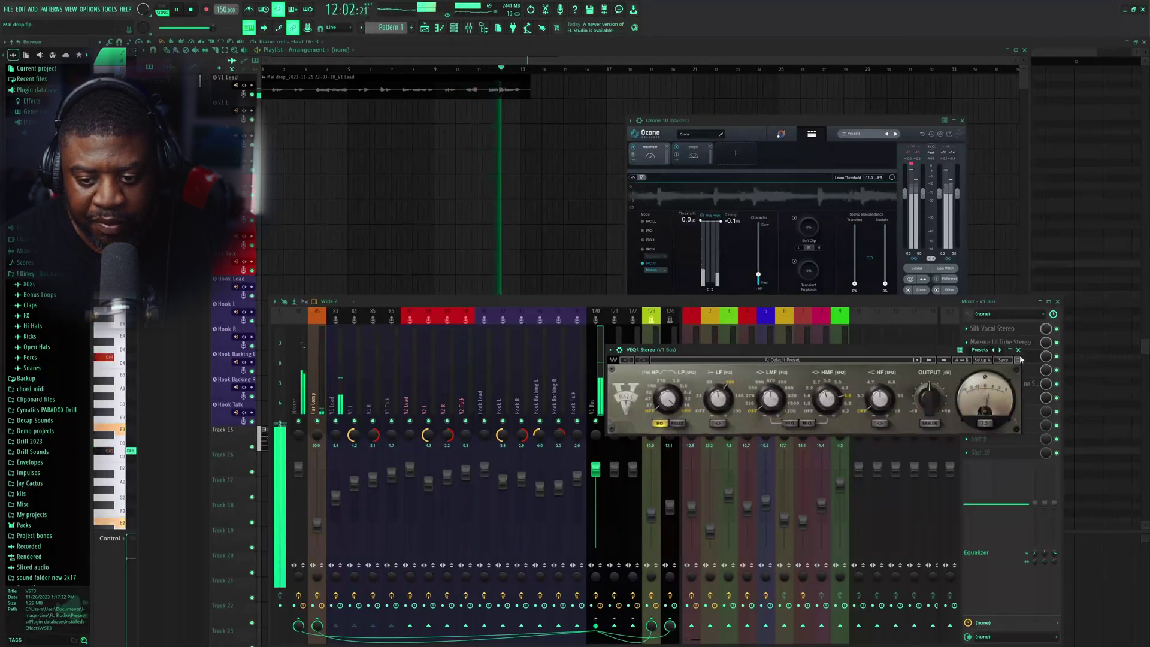
{"action": "left_click", "coordinate": [1020, 358]}
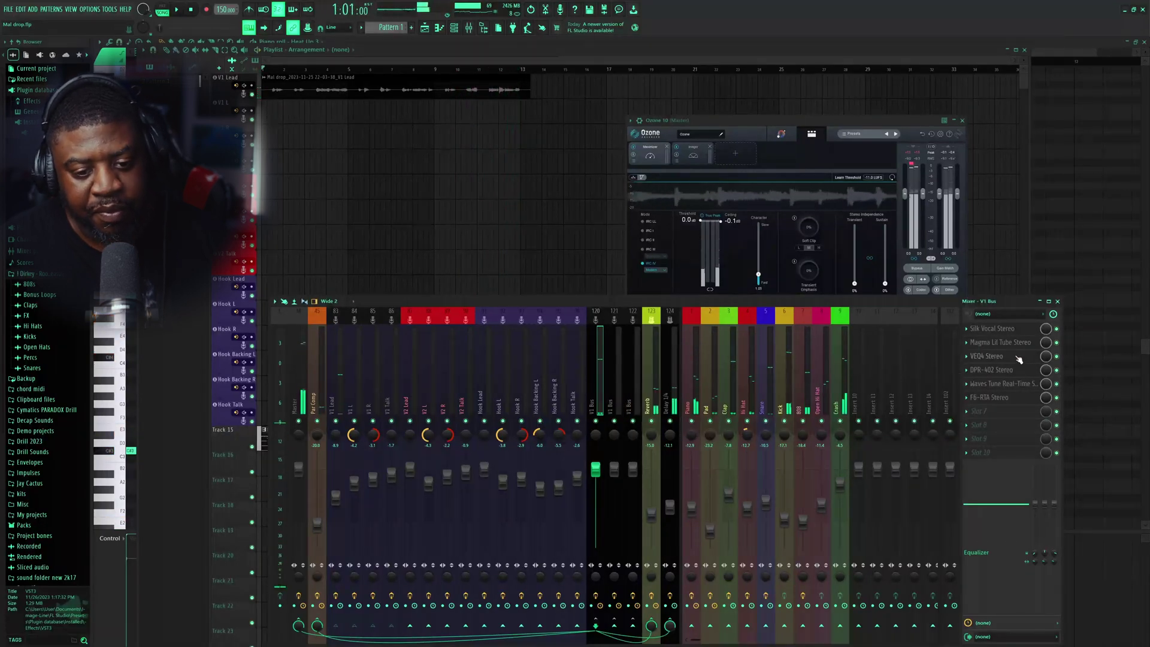